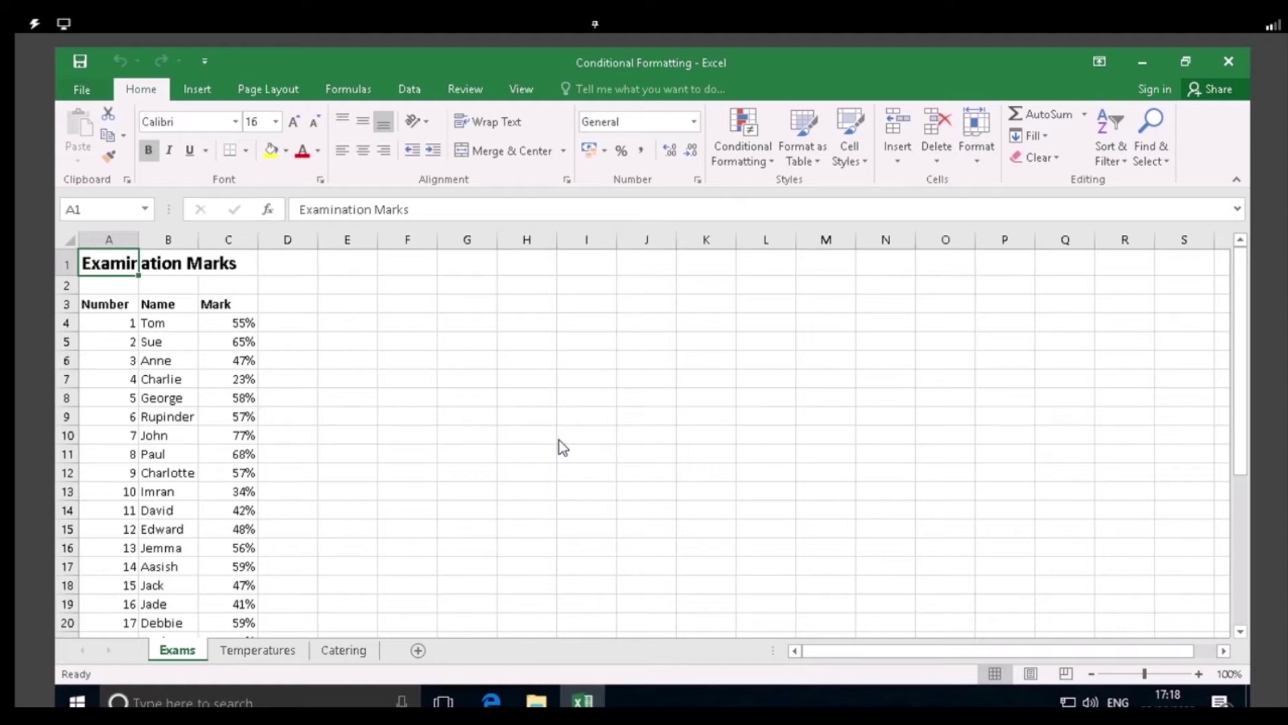
pyautogui.click(233, 325)
pyautogui.click(233, 340)
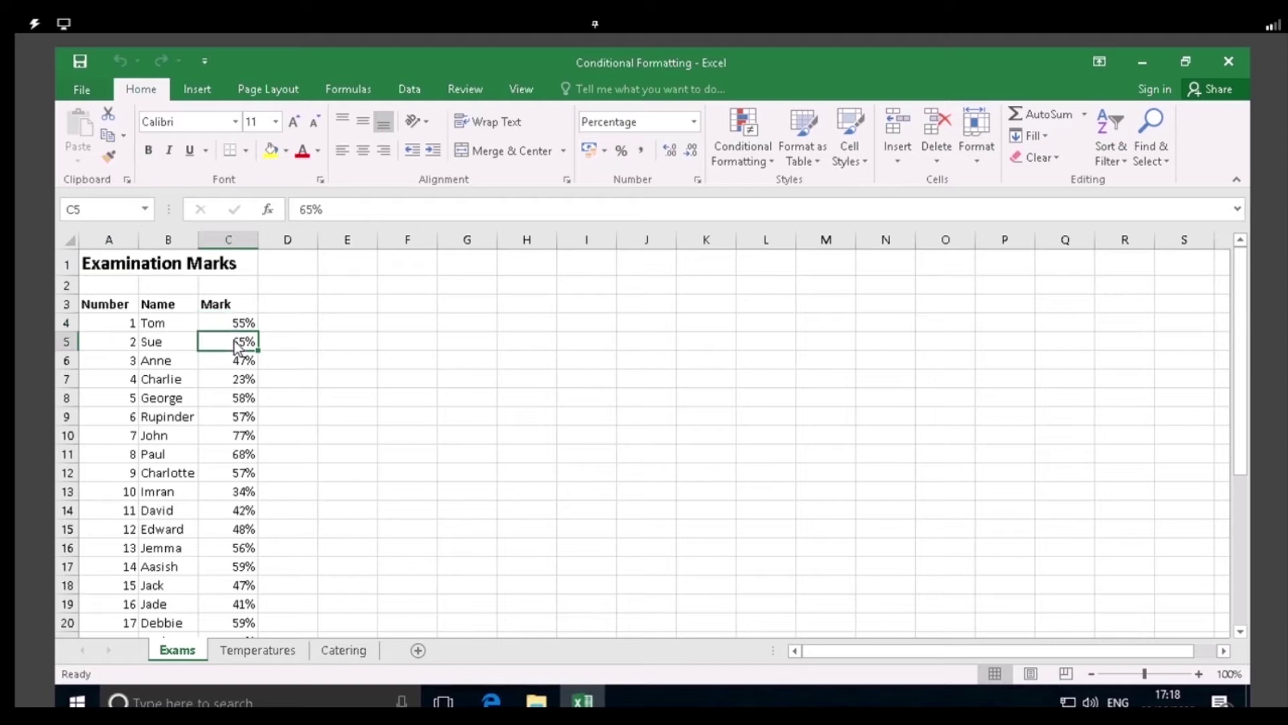
pyautogui.moveTo(1241, 419); pyautogui.dragTo(1241, 317)
pyautogui.click(485, 431)
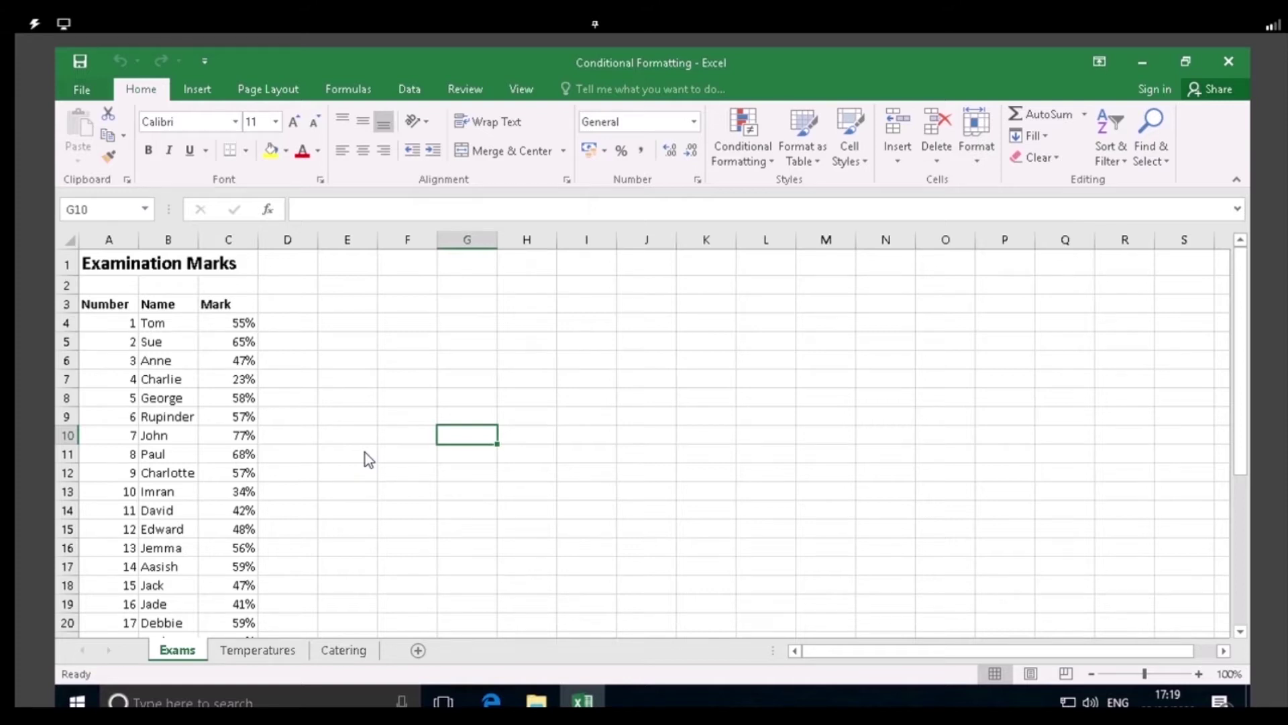
# Highlight the top 5 marks in C4:C33 with a Top 10 Items rule using Light Red Fill with Dark Red Text
pyautogui.click(238, 327)
pyautogui.moveTo(218, 436); pyautogui.dragTo(240, 629)
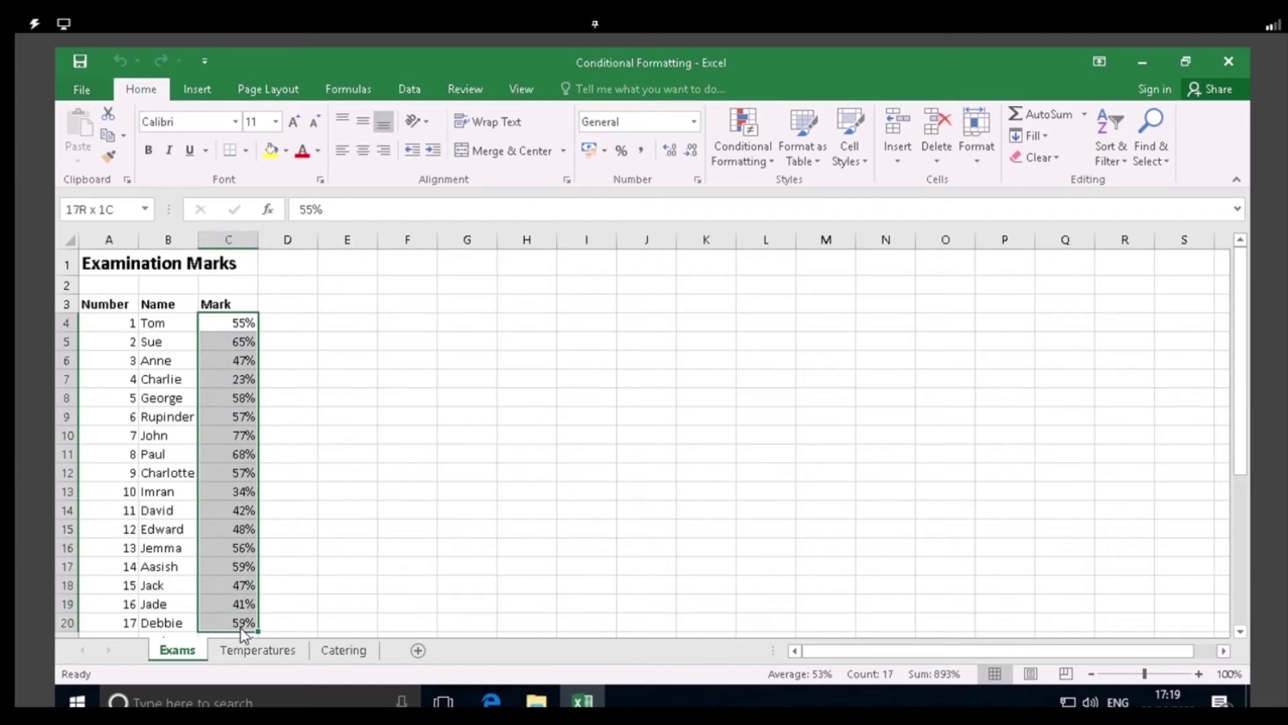
pyautogui.moveTo(240, 629); pyautogui.dragTo(240, 629)
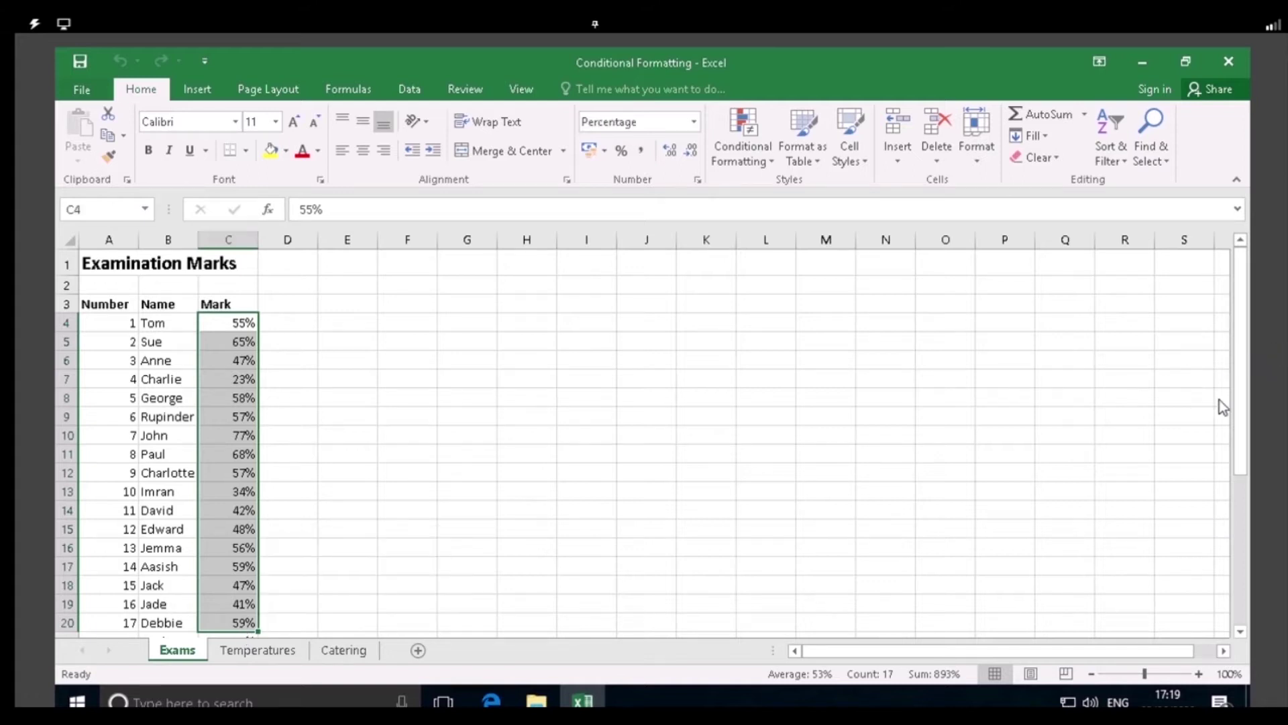
pyautogui.moveTo(1241, 411); pyautogui.dragTo(582, 485)
pyautogui.moveTo(235, 508); pyautogui.dragTo(249, 581)
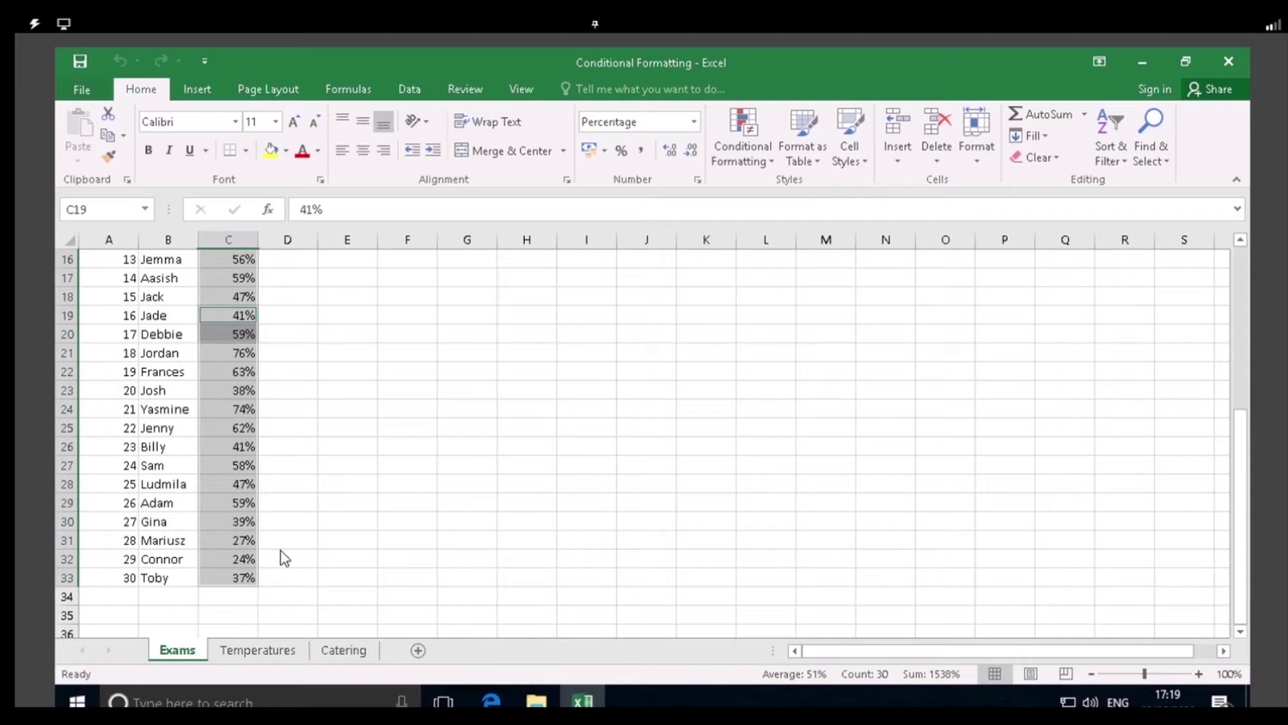
pyautogui.click(749, 154)
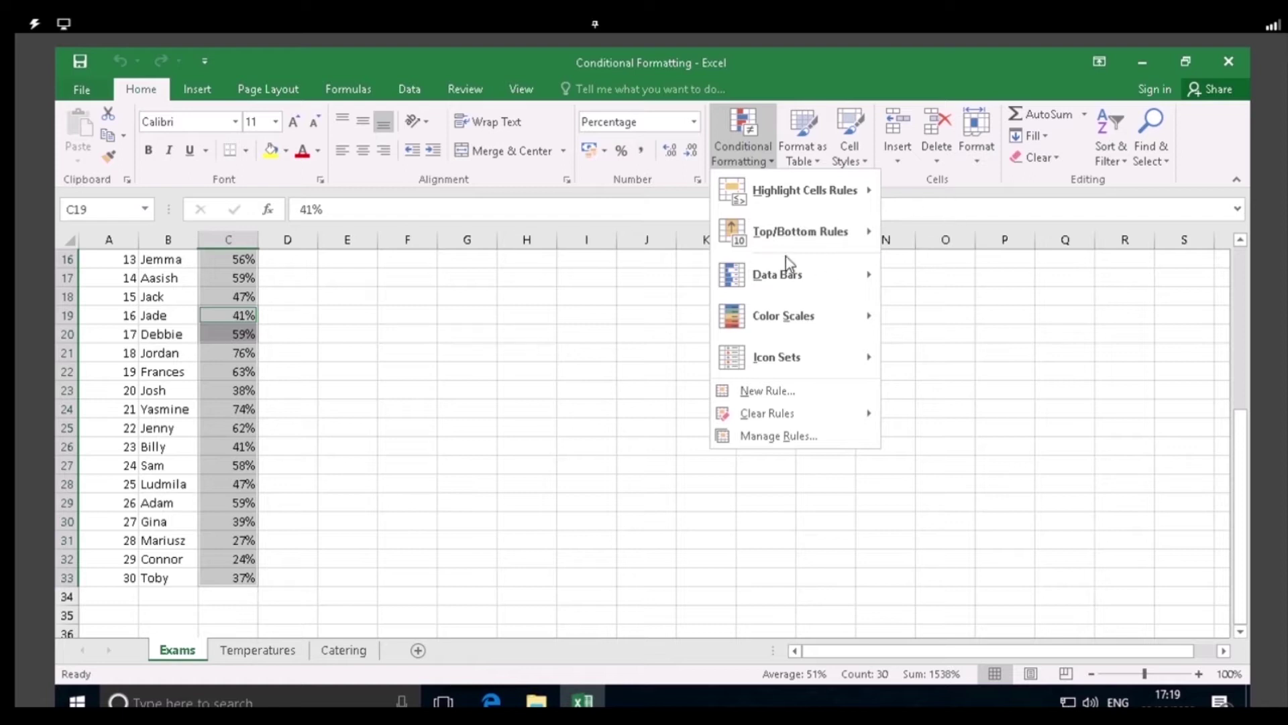
pyautogui.moveTo(801, 242)
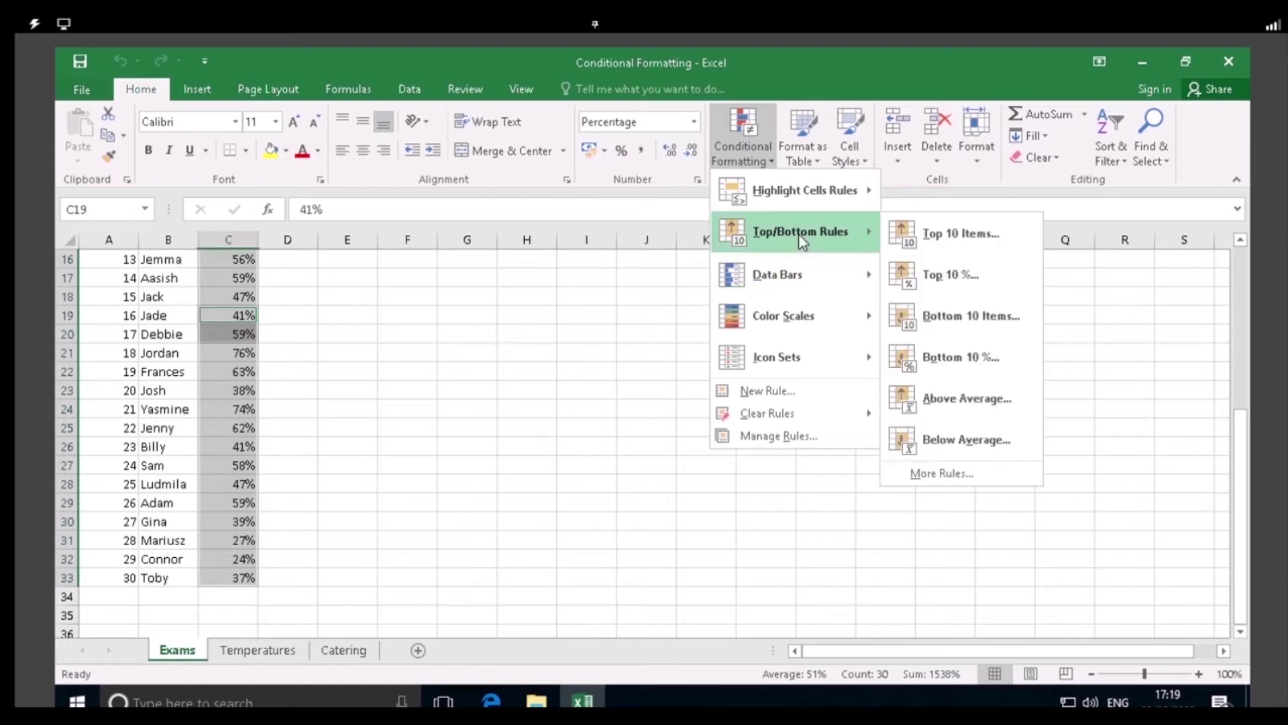
pyautogui.click(1001, 242)
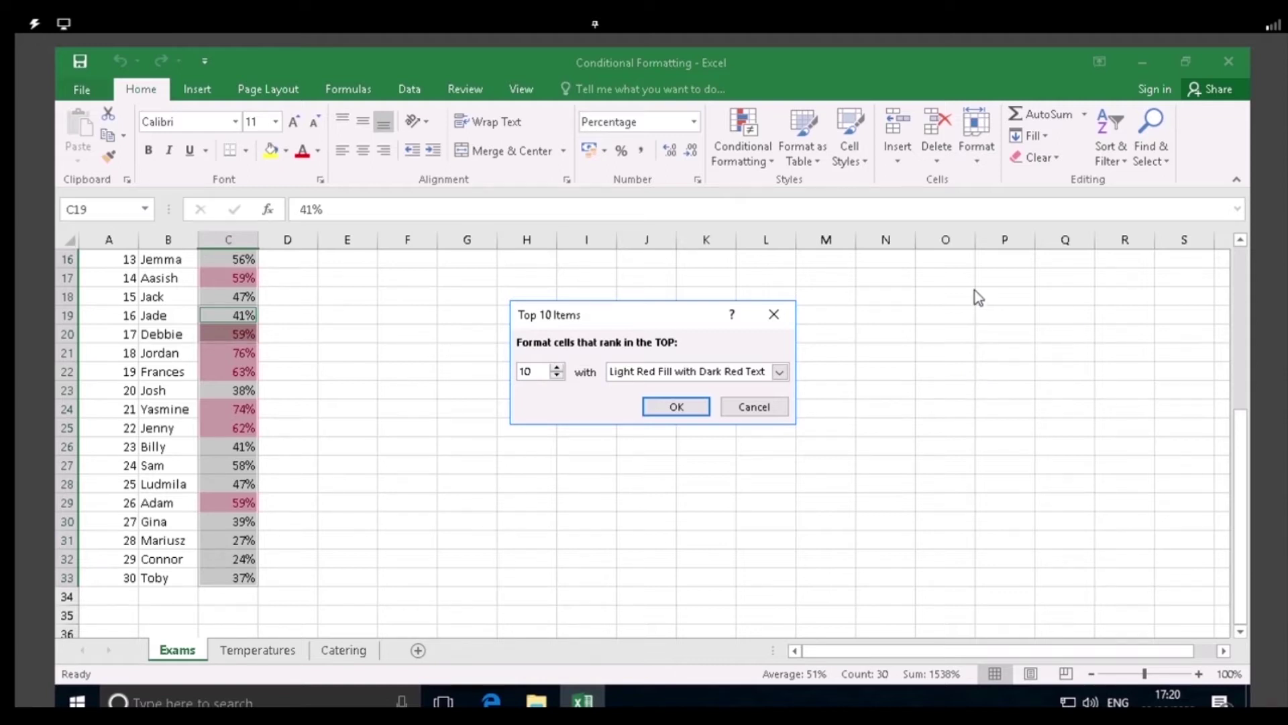
pyautogui.click(557, 376)
pyautogui.click(557, 376)
pyautogui.click(557, 376)
pyautogui.click(556, 376)
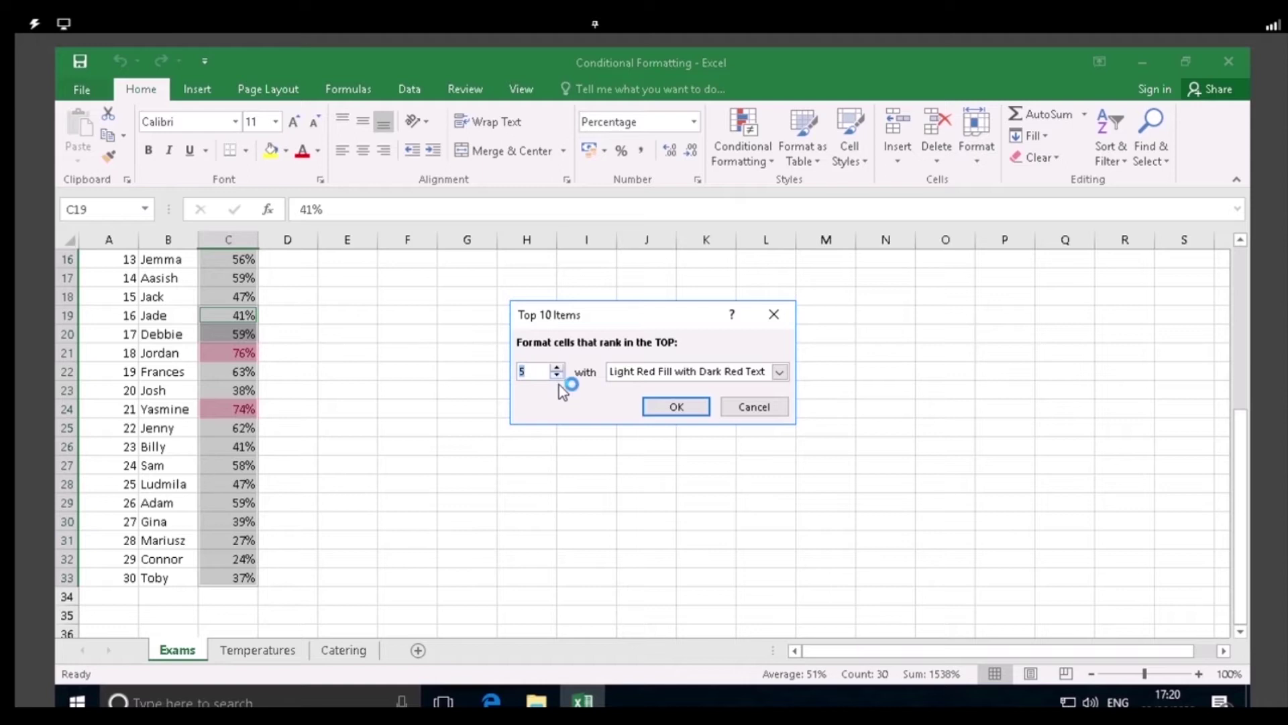
pyautogui.click(665, 407)
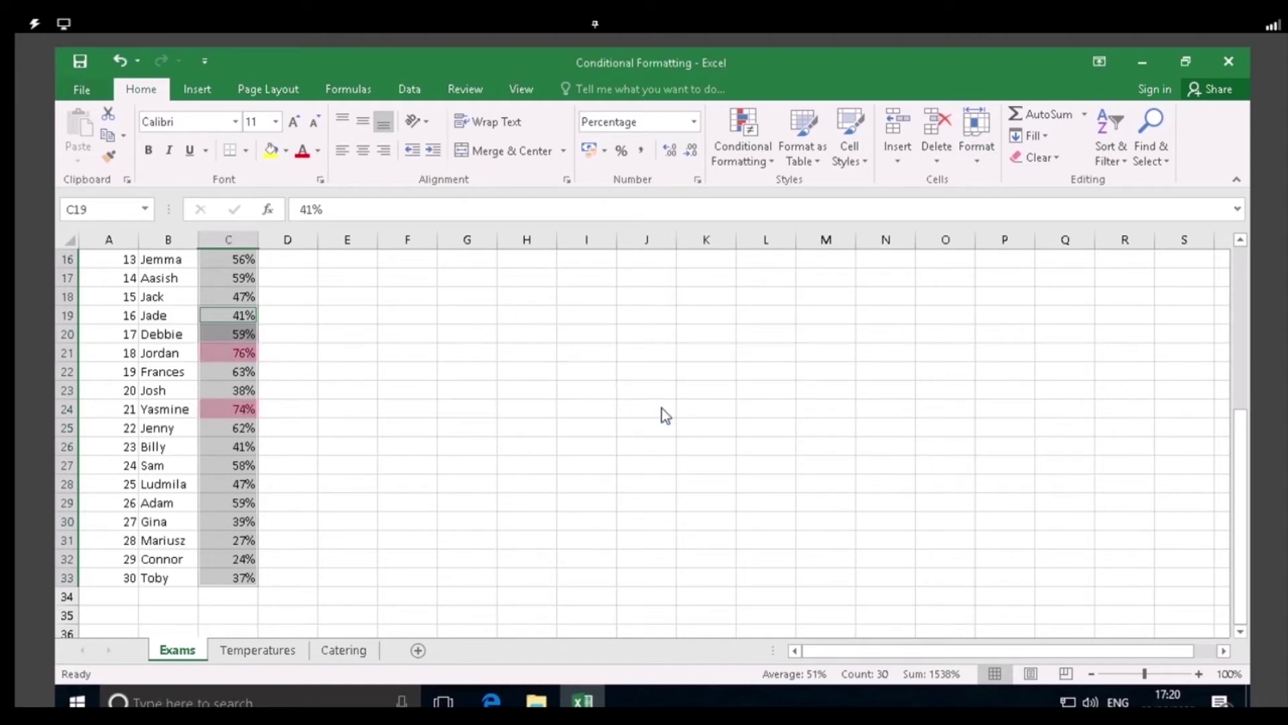
pyautogui.click(859, 452)
# Clear the conditional formatting rules from the entire Exams sheet
pyautogui.scroll(5, 606, 484)
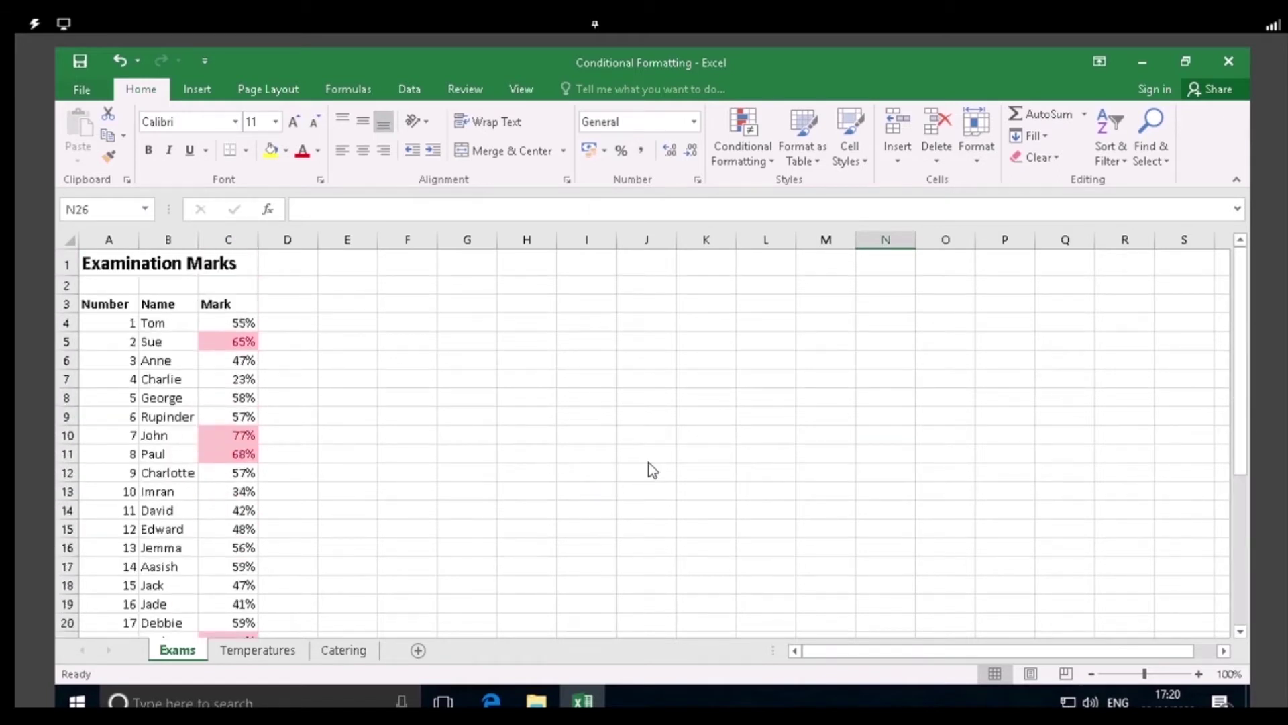
pyautogui.scroll(-2, 652, 470)
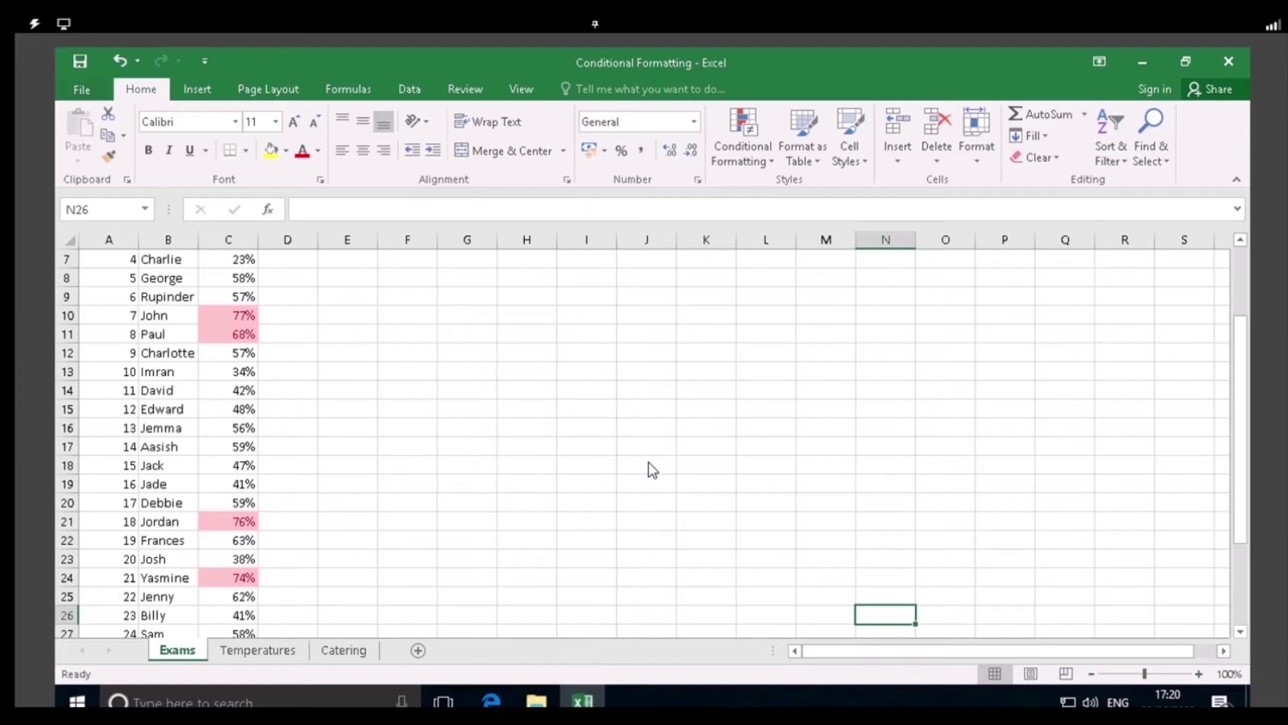
pyautogui.scroll(2, 652, 469)
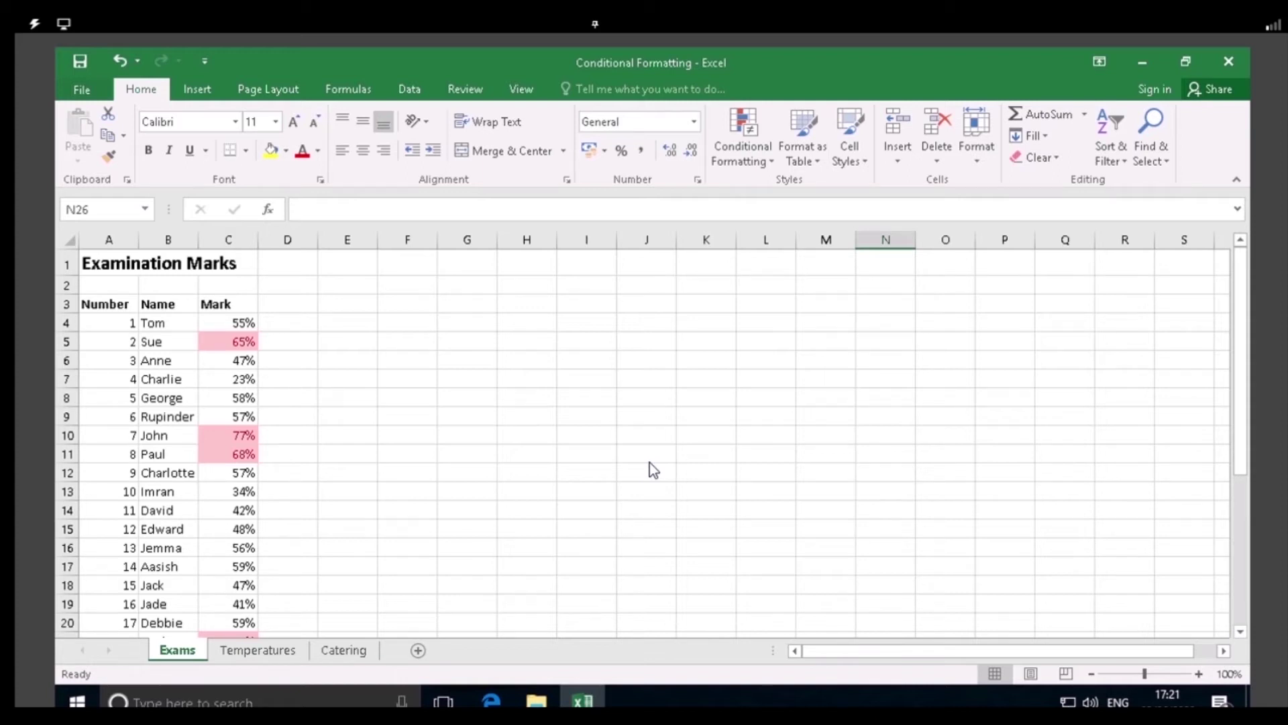
pyautogui.scroll(-2, 654, 469)
pyautogui.scroll(2, 654, 469)
pyautogui.click(748, 131)
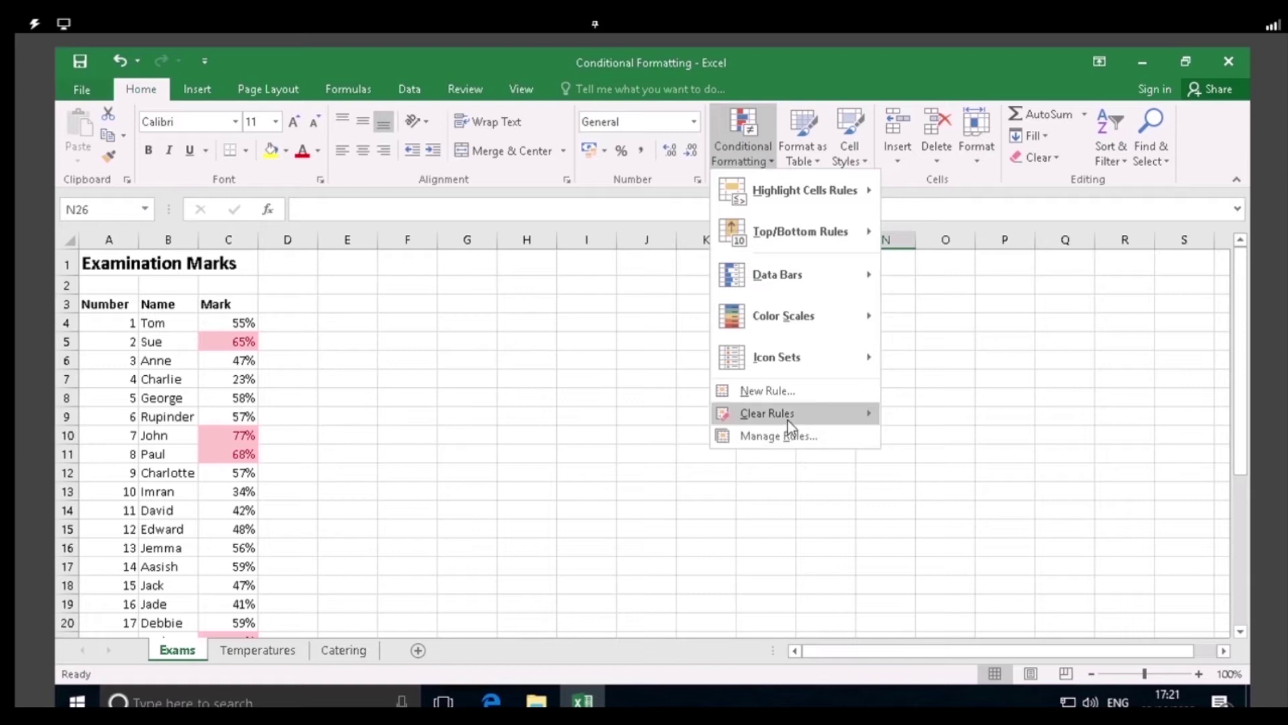
pyautogui.moveTo(787, 420)
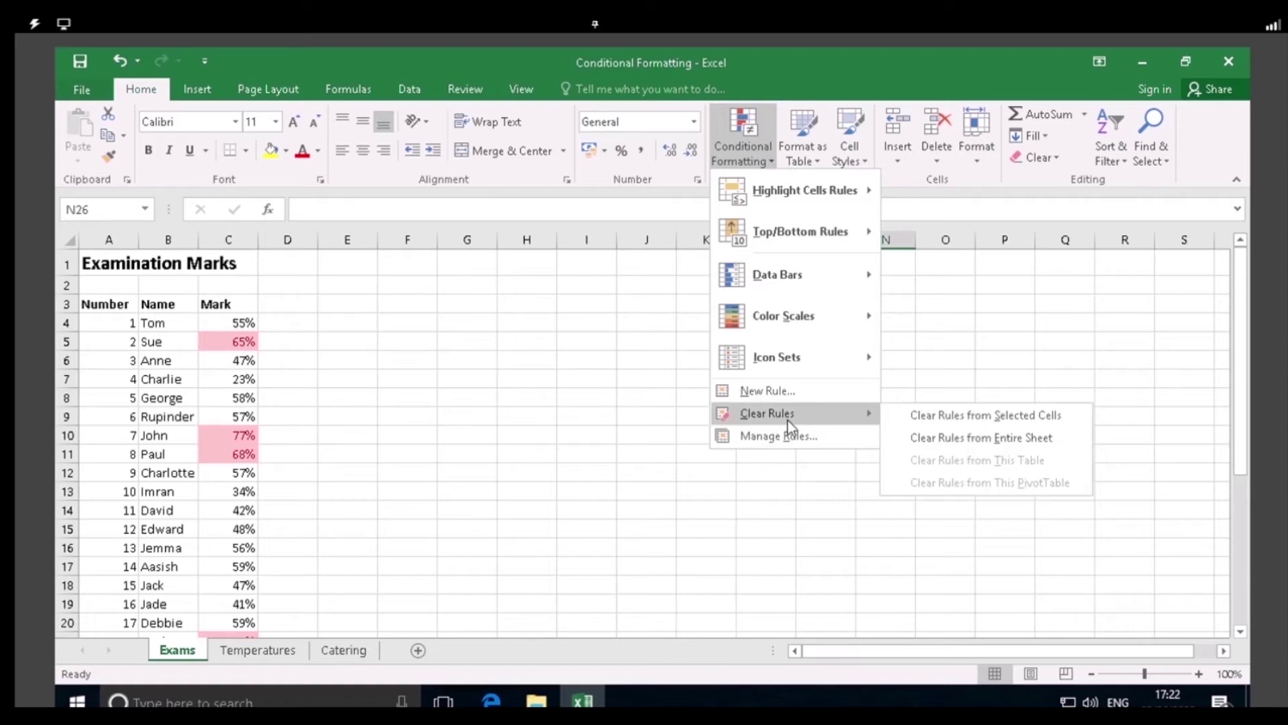
pyautogui.click(963, 443)
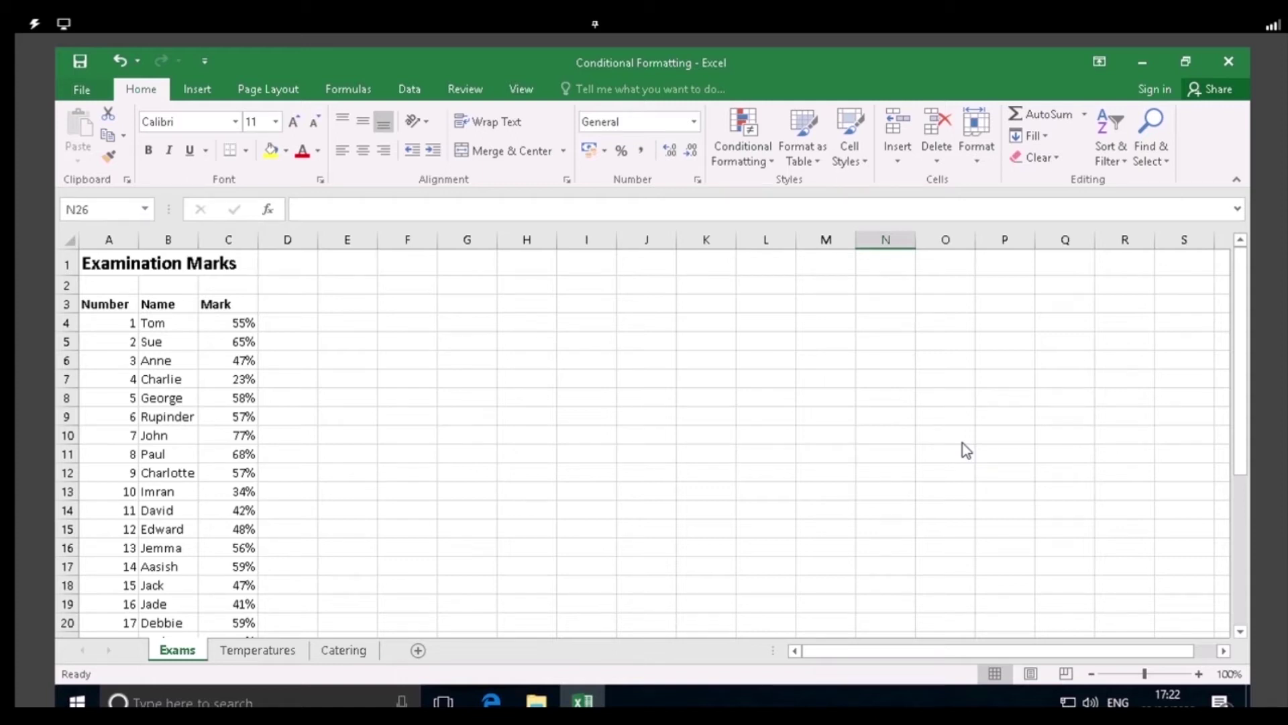
# Apply Data Bars conditional formatting to all the exam marks in C4:C33 using Quick Analysis
pyautogui.scroll(-7, 546, 441)
pyautogui.scroll(7, 546, 441)
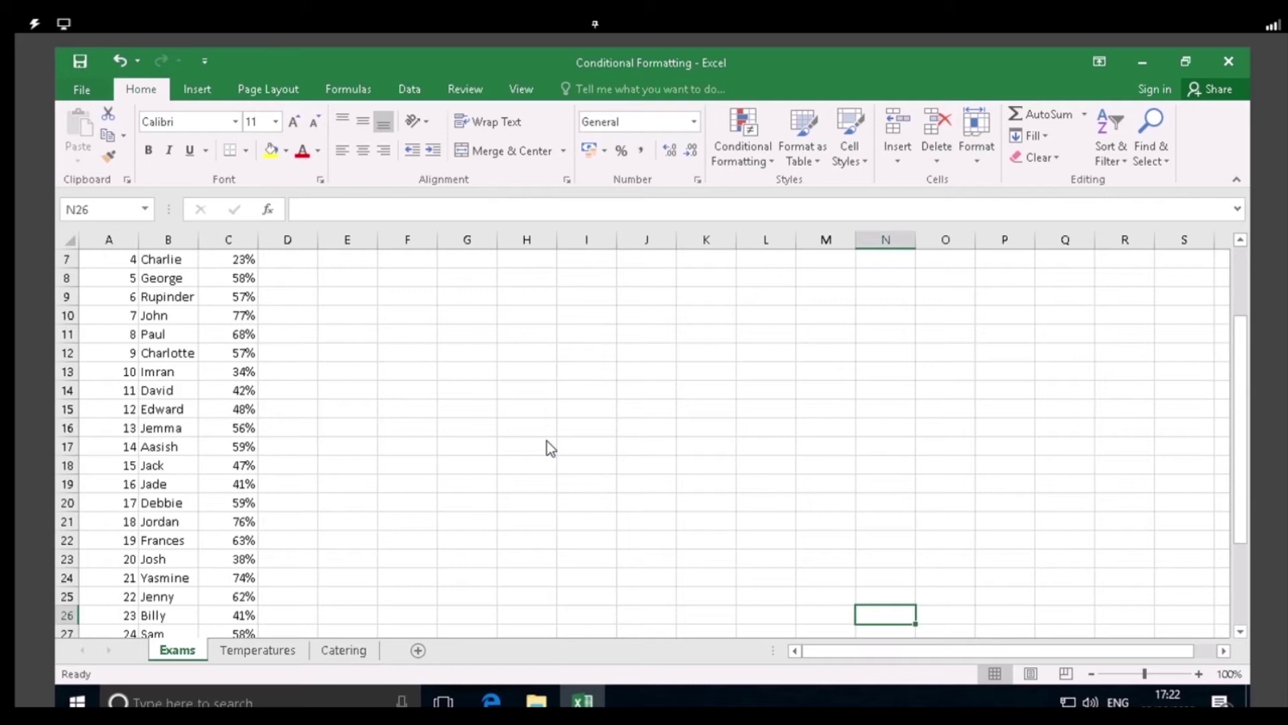
pyautogui.click(545, 441)
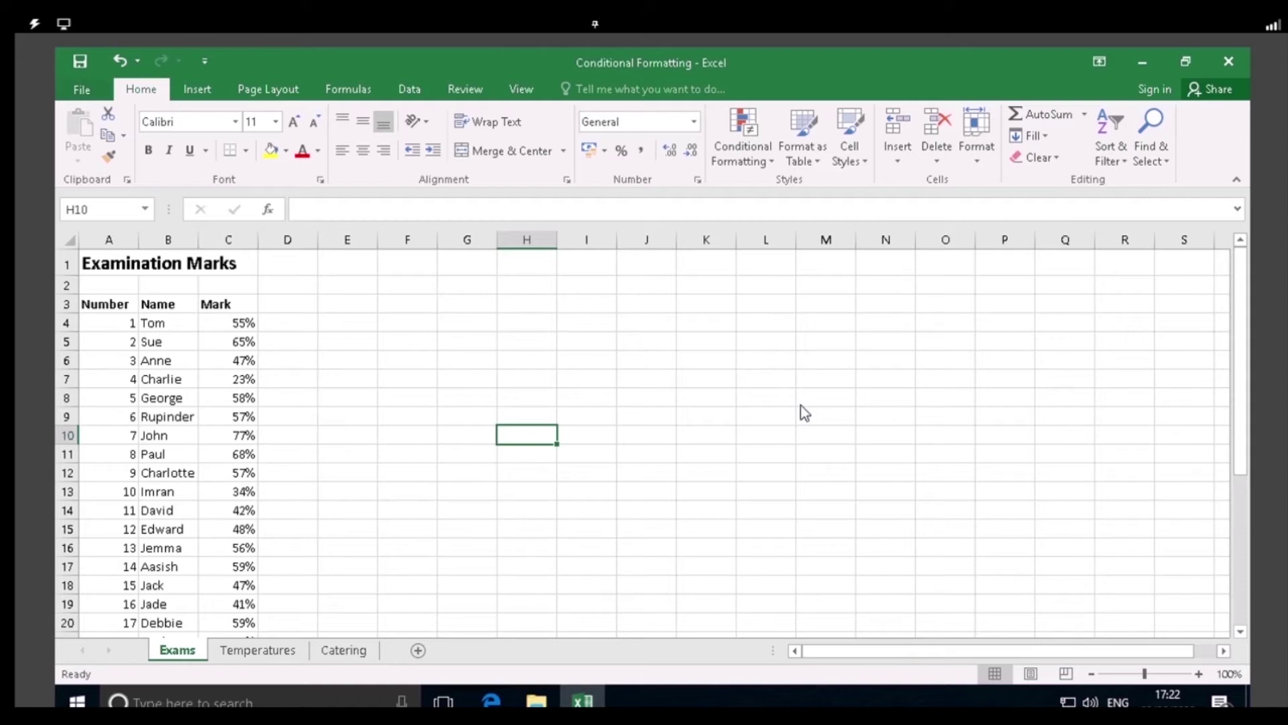
pyautogui.moveTo(243, 326); pyautogui.dragTo(248, 575)
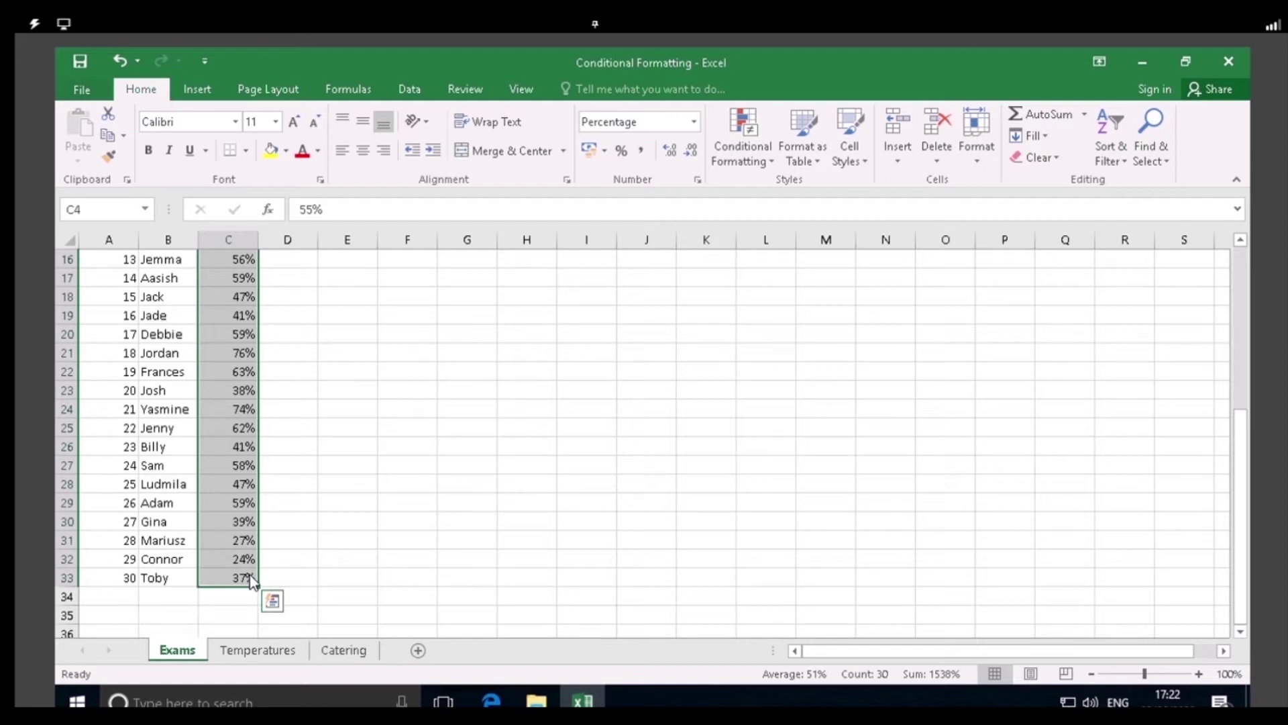
pyautogui.click(275, 602)
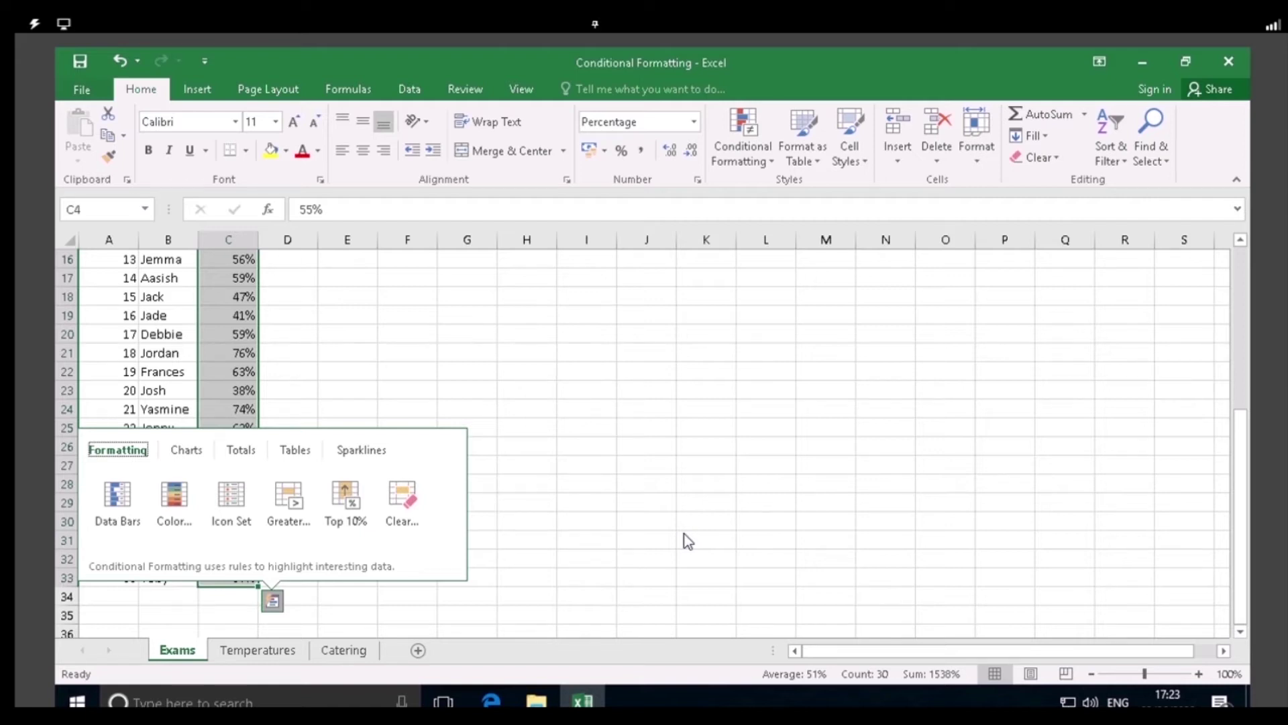
pyautogui.click(128, 499)
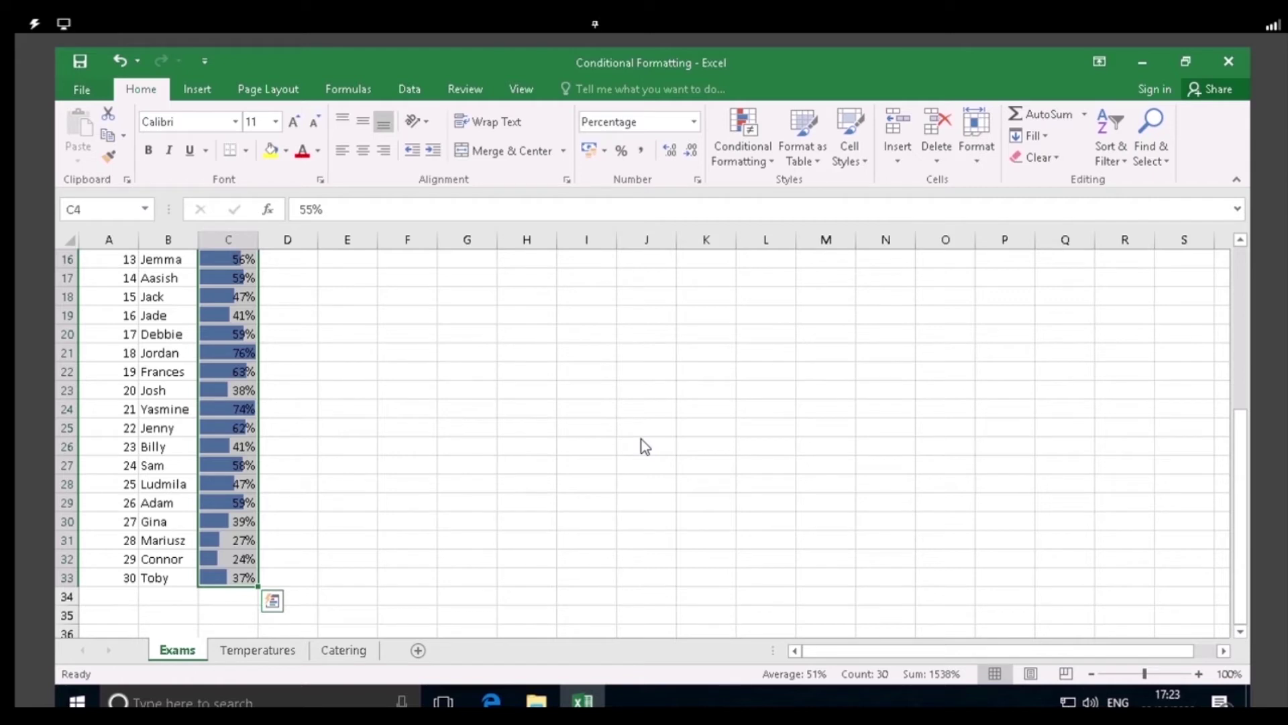
pyautogui.scroll(5, 644, 447)
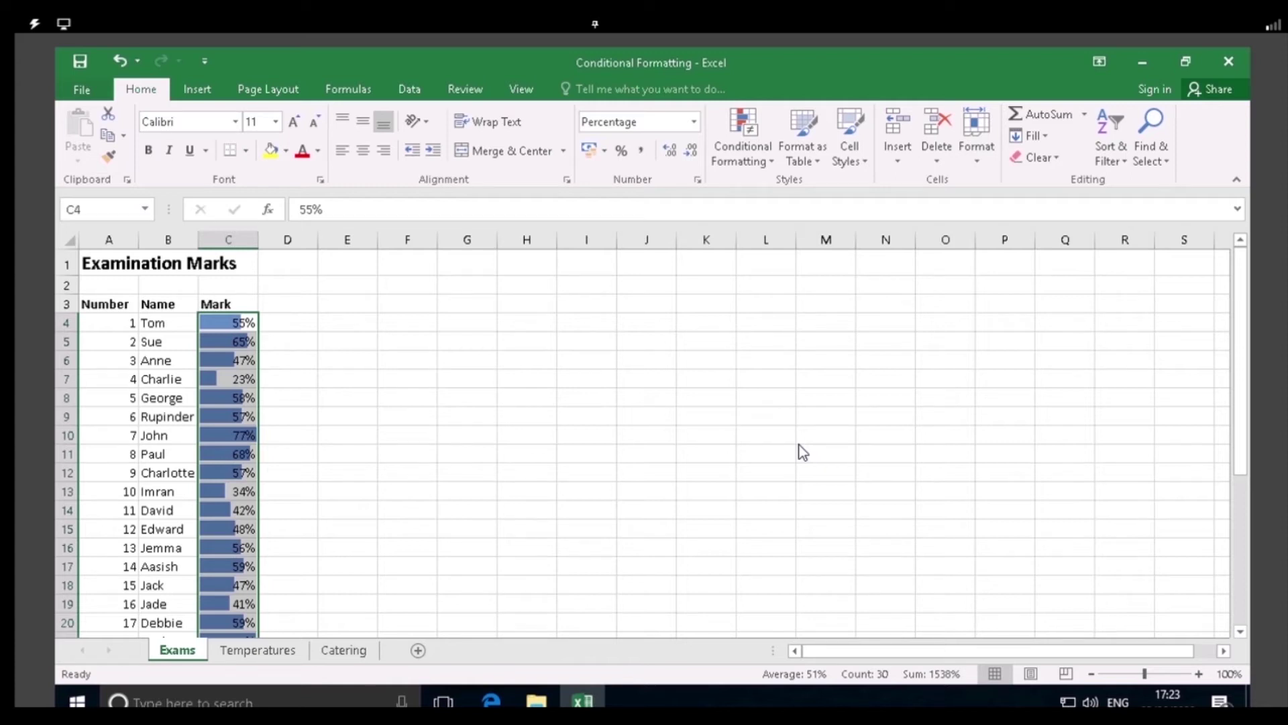
pyautogui.click(825, 435)
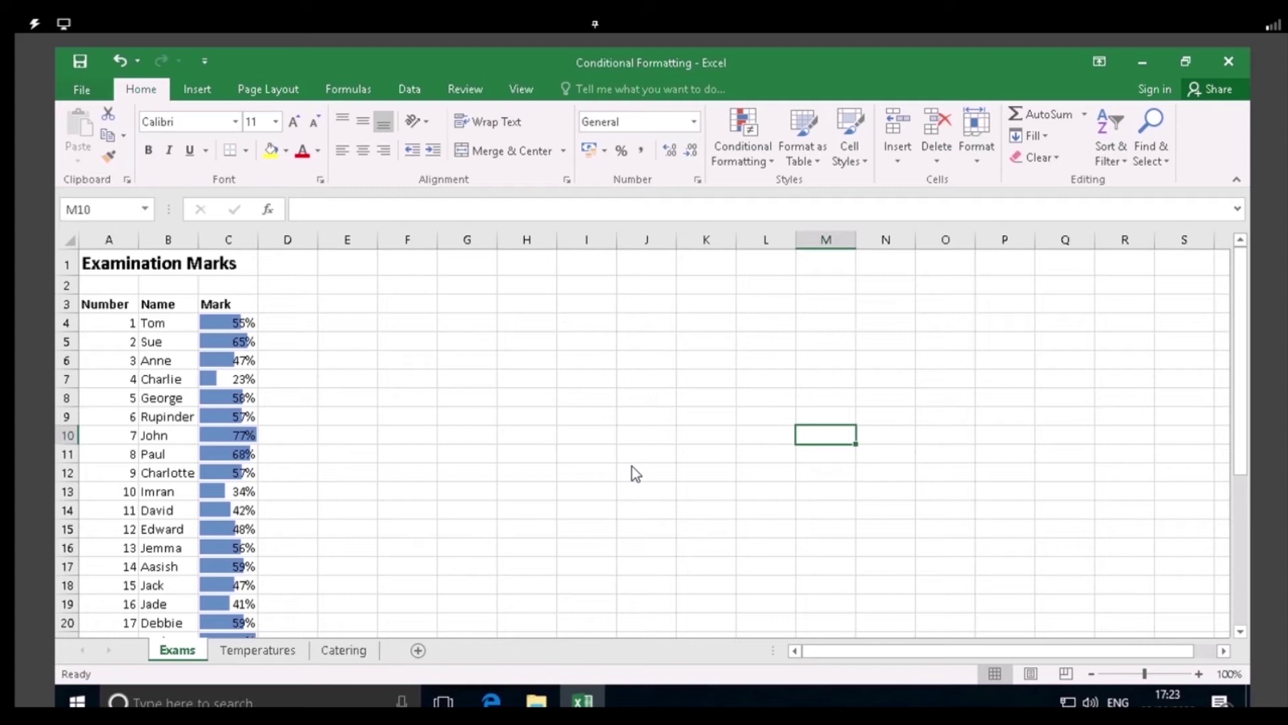
# Edit this worksheet's data bar rule for the marks so that Show Bar Only is enabled, and apply it
pyautogui.scroll(-2, 636, 473)
pyautogui.scroll(2, 632, 467)
pyautogui.scroll(-7, 632, 466)
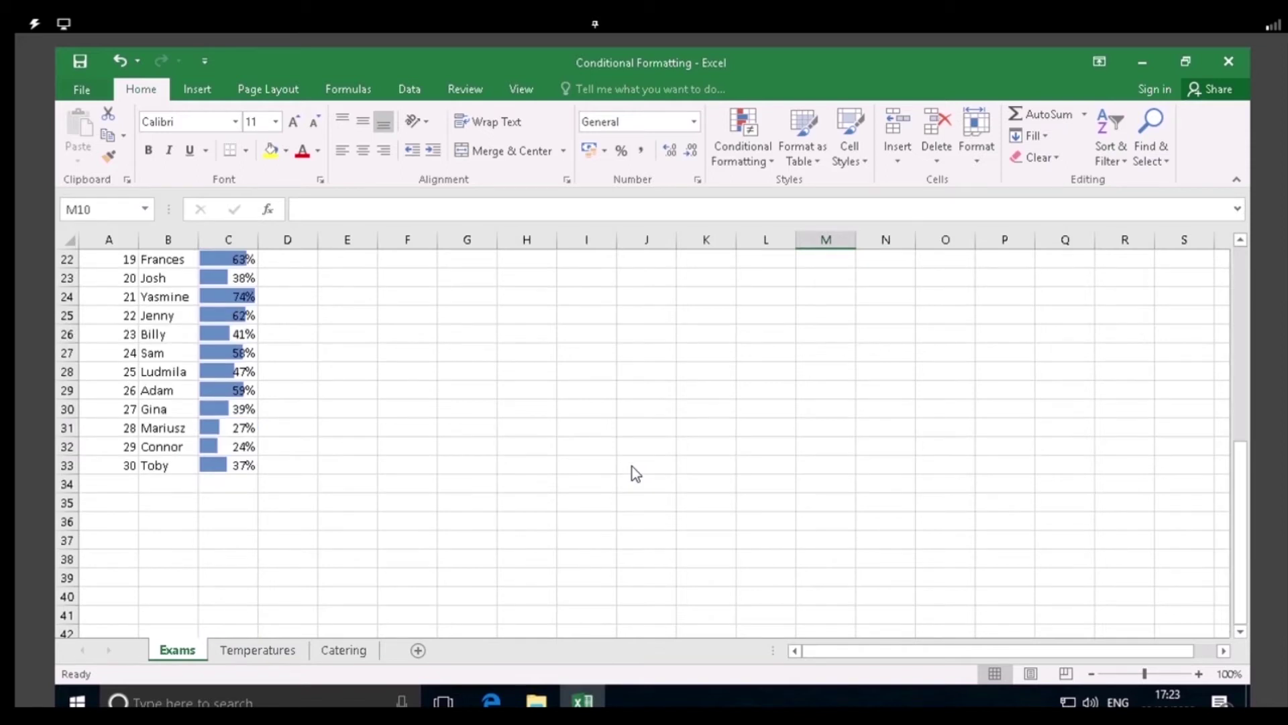
pyautogui.scroll(7, 632, 465)
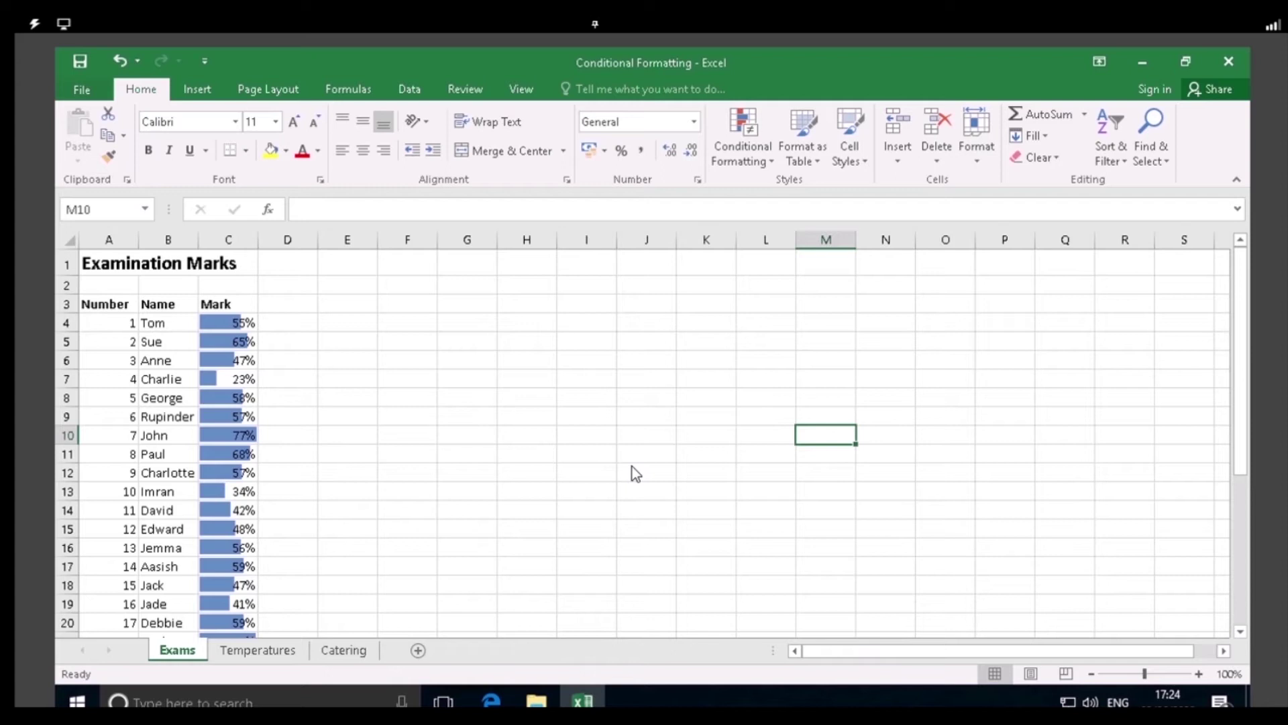
pyautogui.click(748, 140)
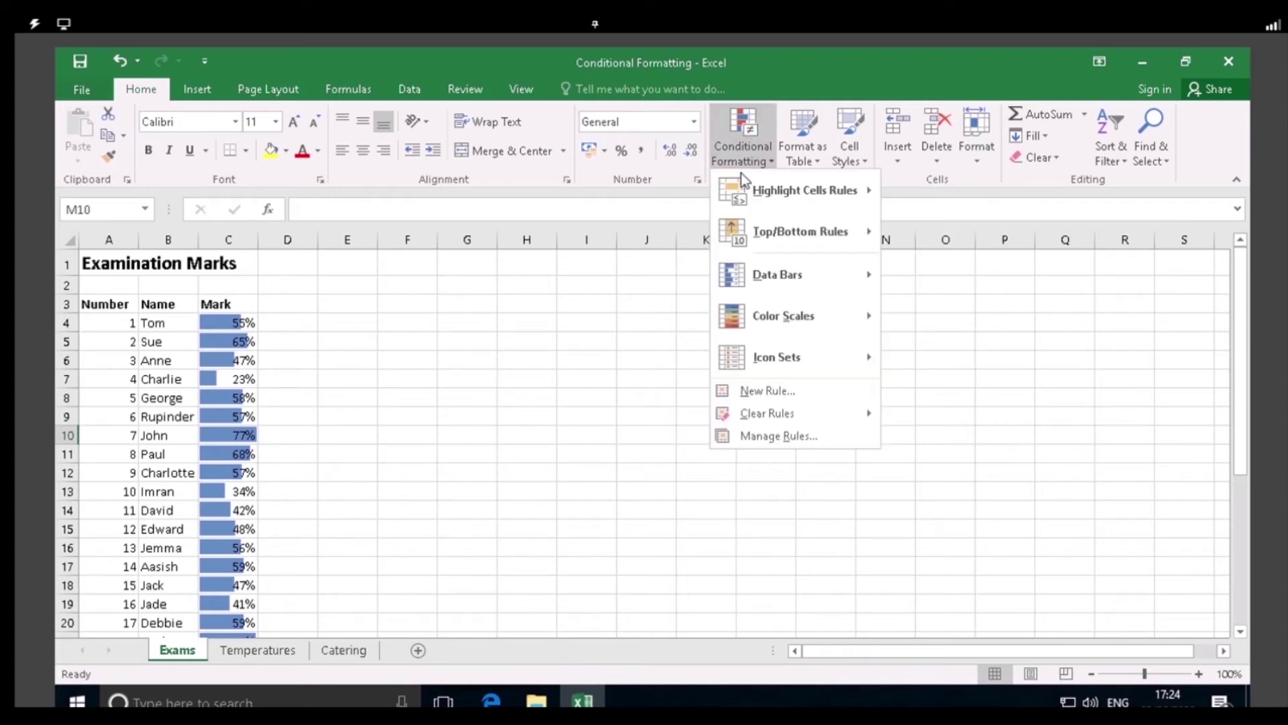
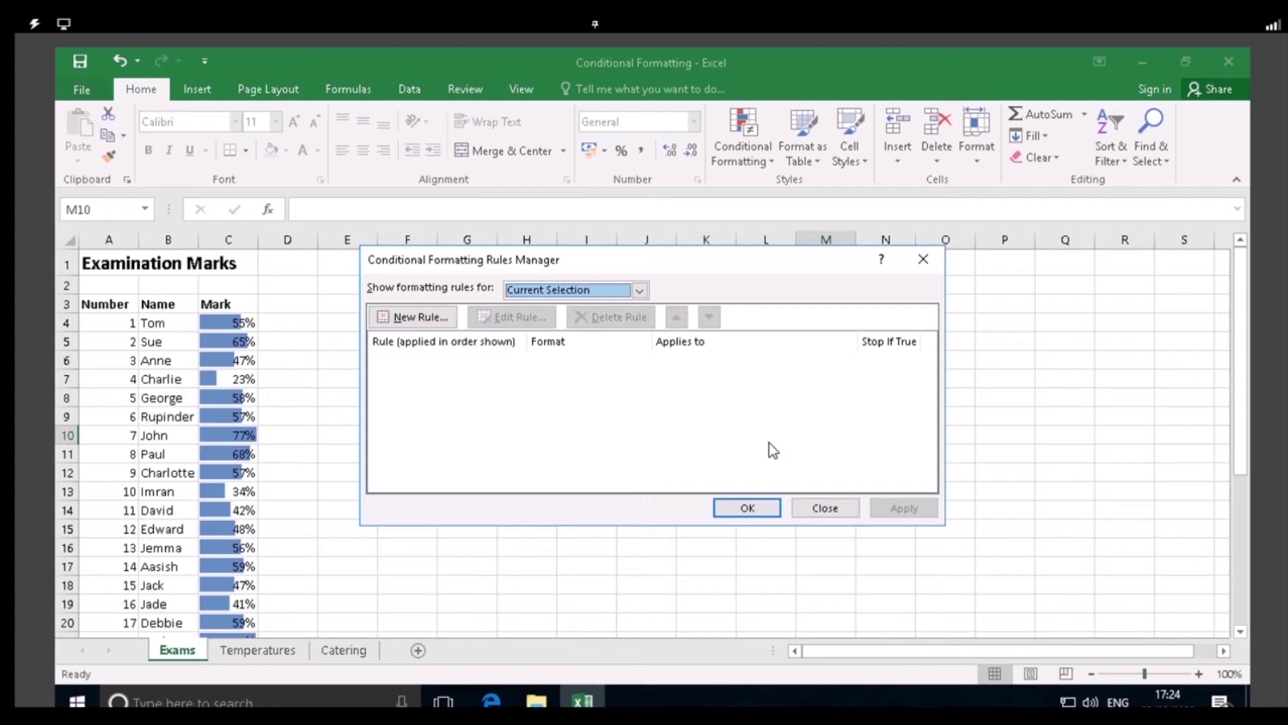
pyautogui.click(640, 291)
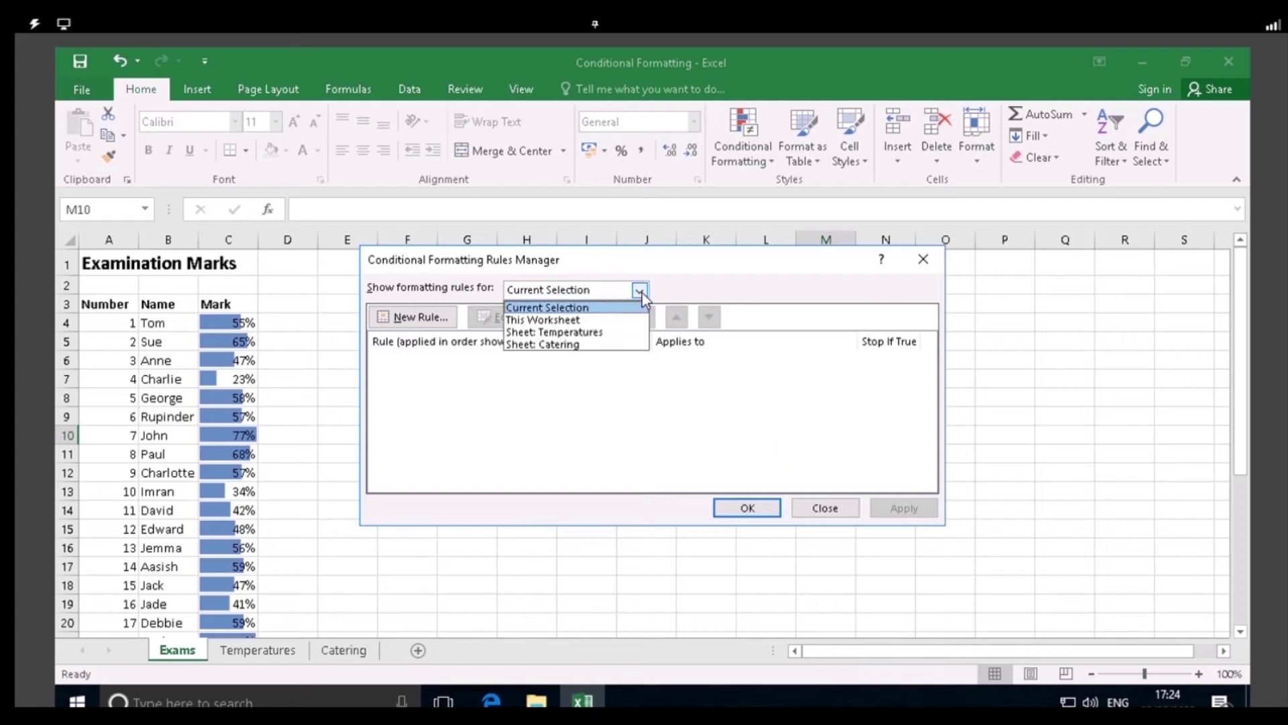
pyautogui.click(580, 321)
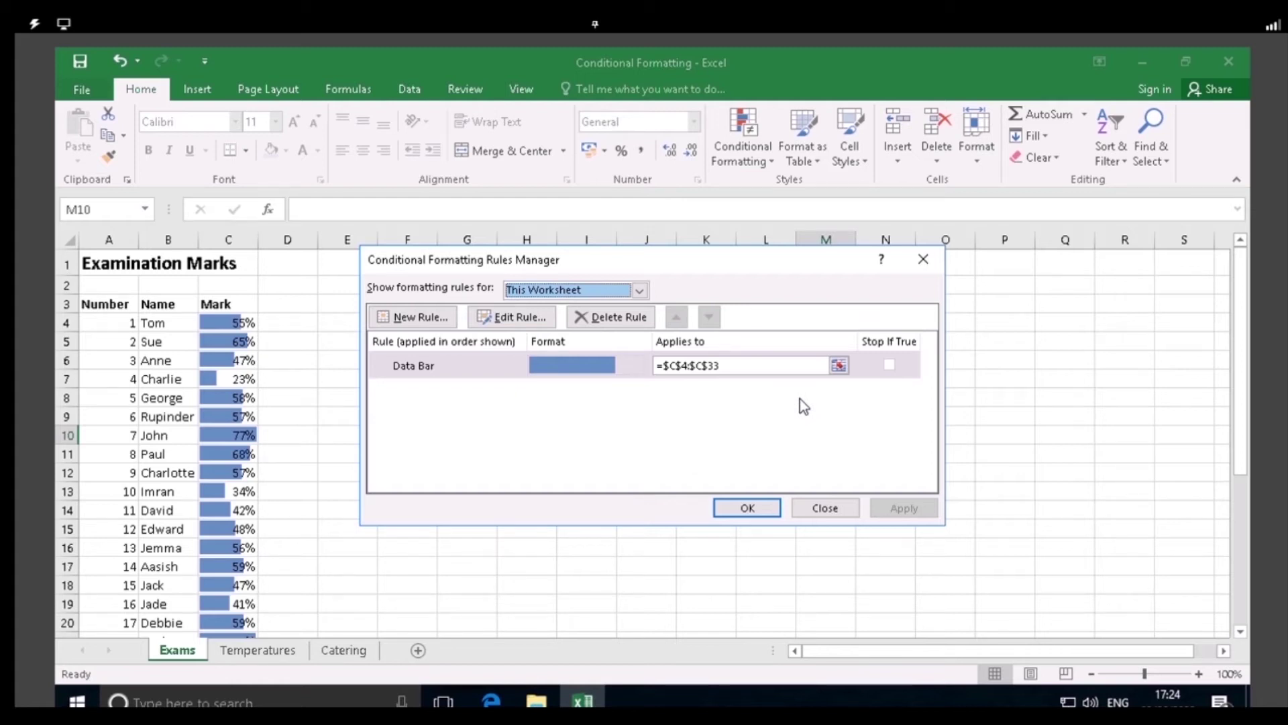
pyautogui.click(519, 320)
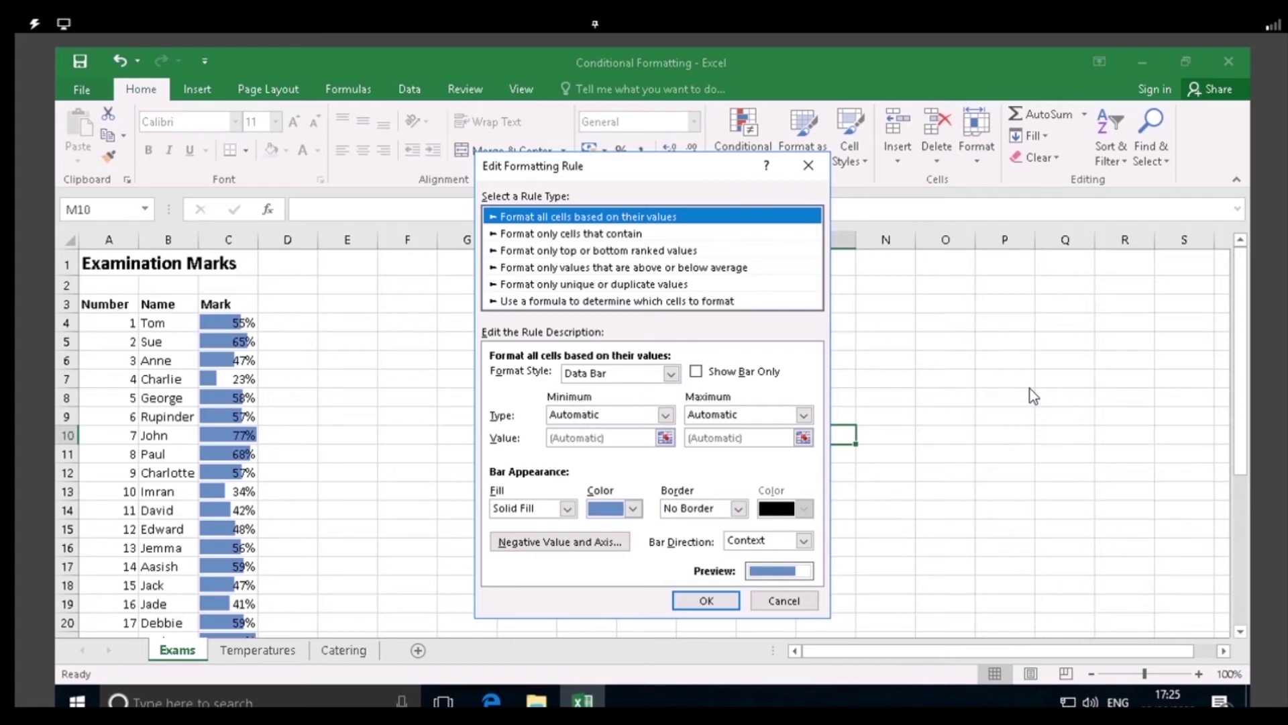
pyautogui.click(696, 371)
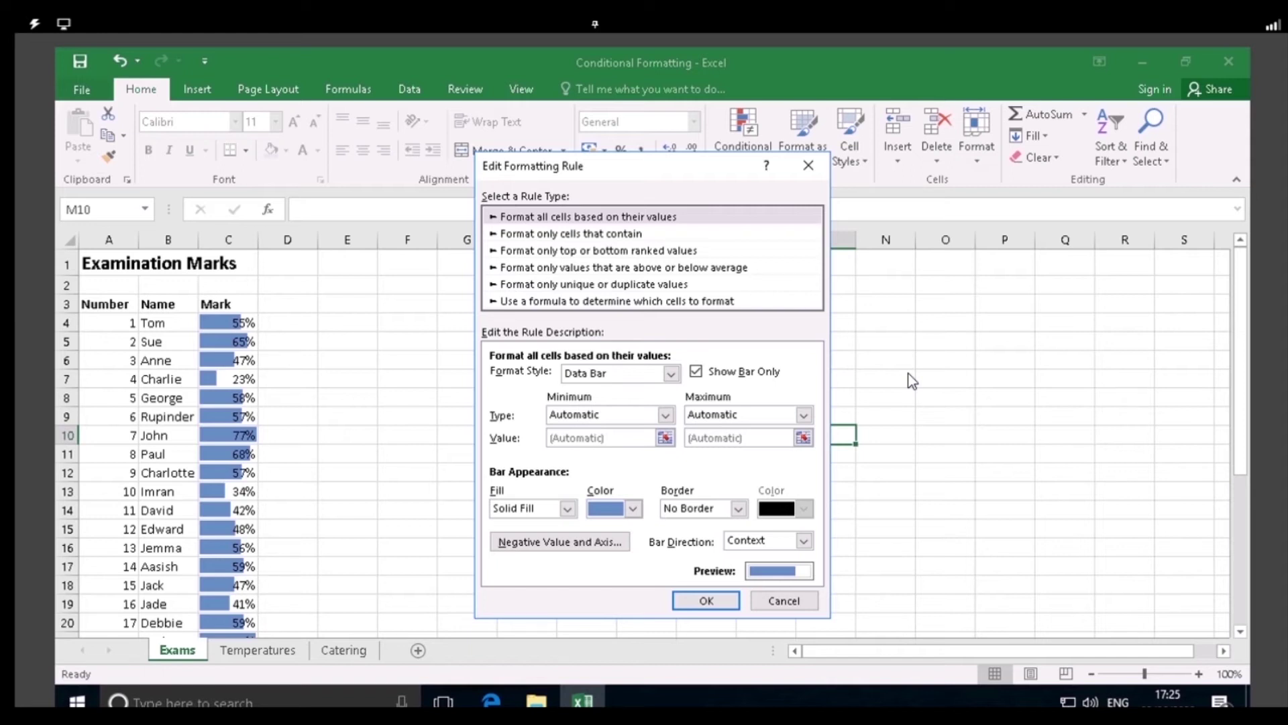
pyautogui.click(716, 604)
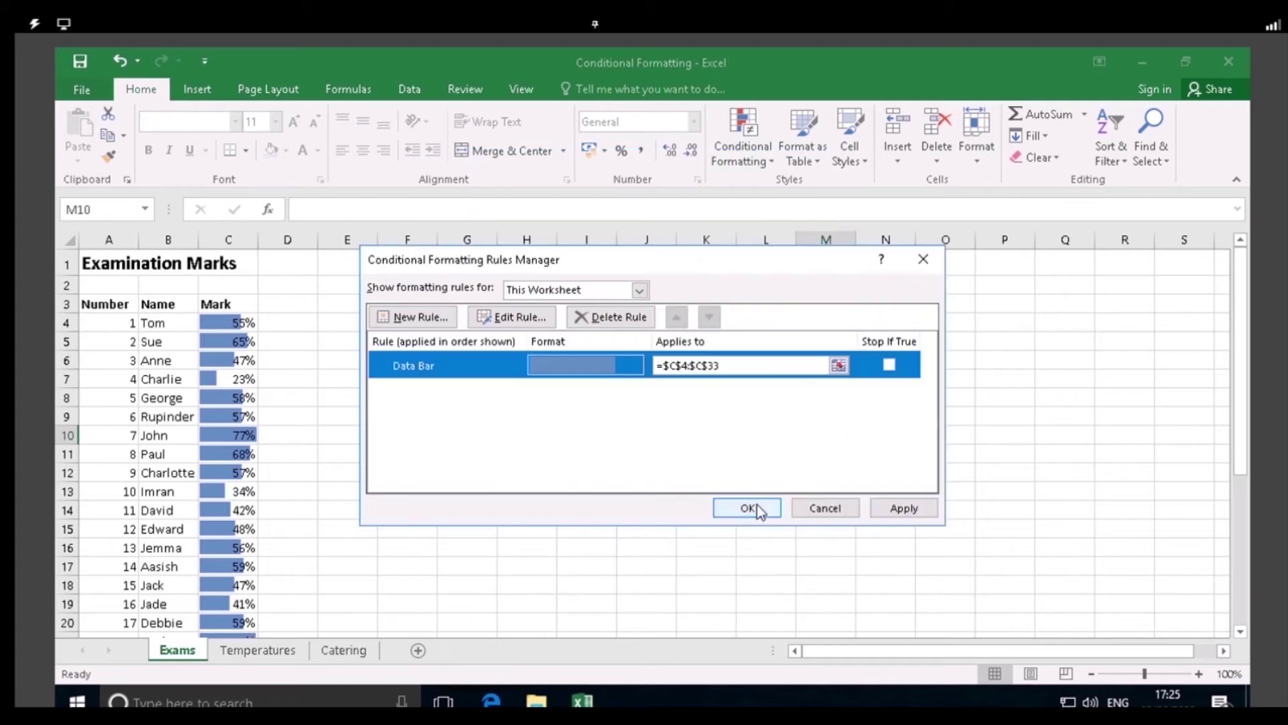
pyautogui.click(747, 508)
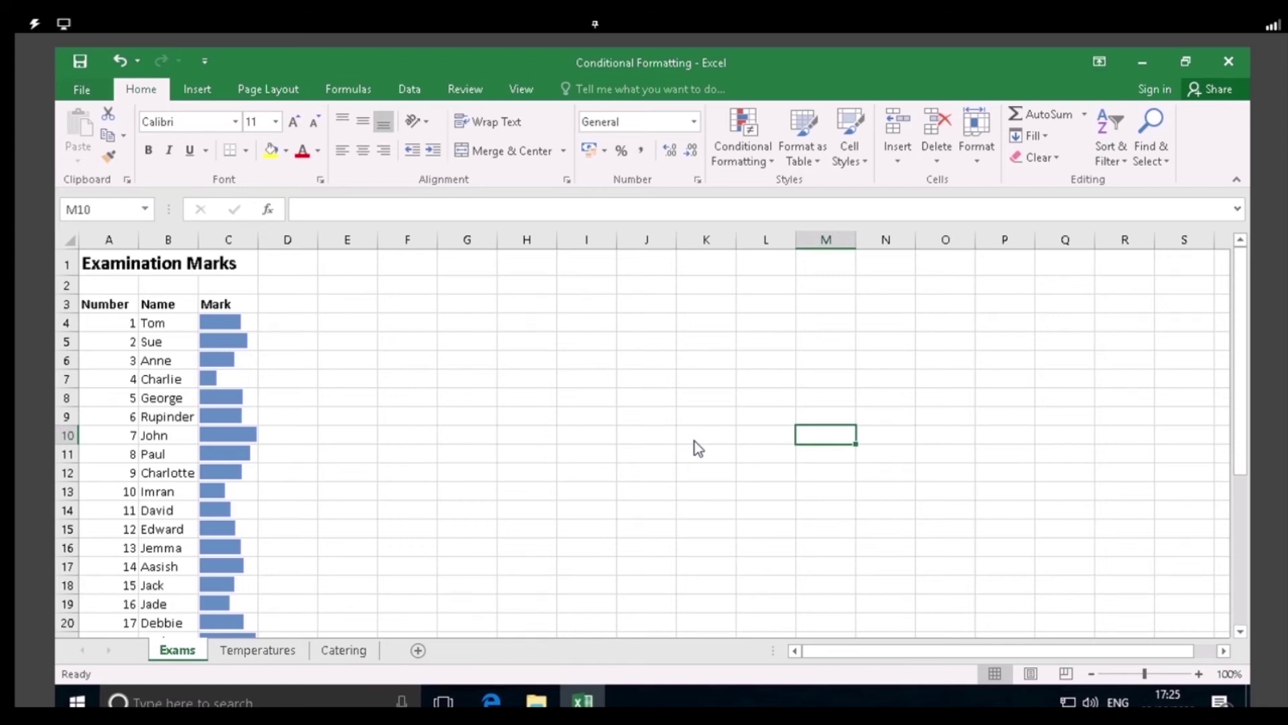
# Widen the Mark column C to lengthen its data bars
pyautogui.scroll(-5, 556, 442)
pyautogui.scroll(5, 555, 444)
pyautogui.moveTo(262, 246); pyautogui.dragTo(262, 246)
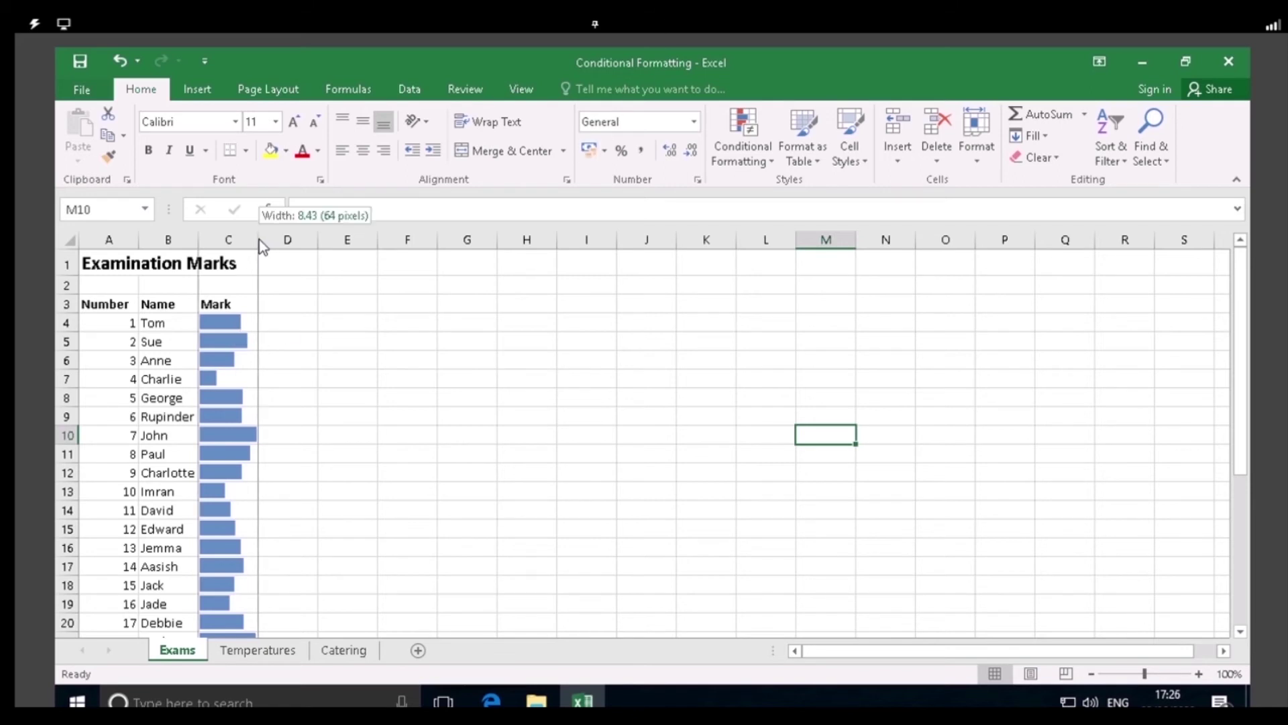
pyautogui.moveTo(261, 239); pyautogui.dragTo(306, 251)
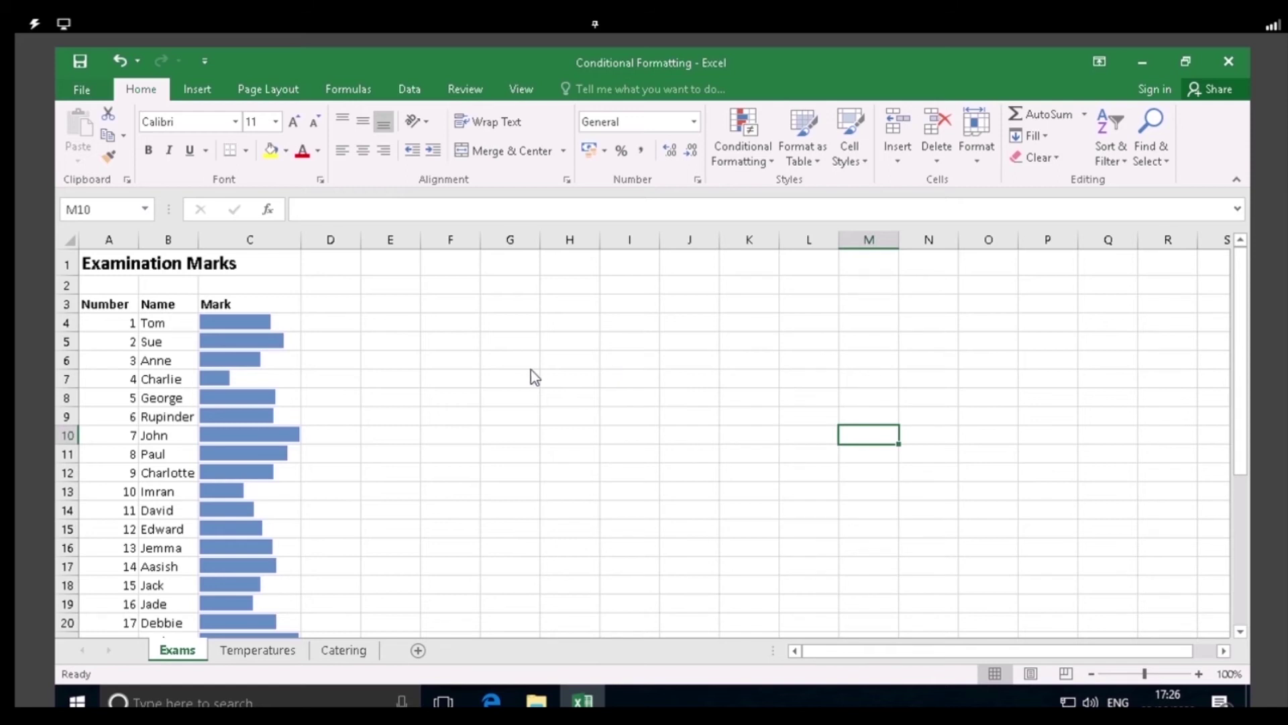
pyautogui.scroll(-7, 516, 374)
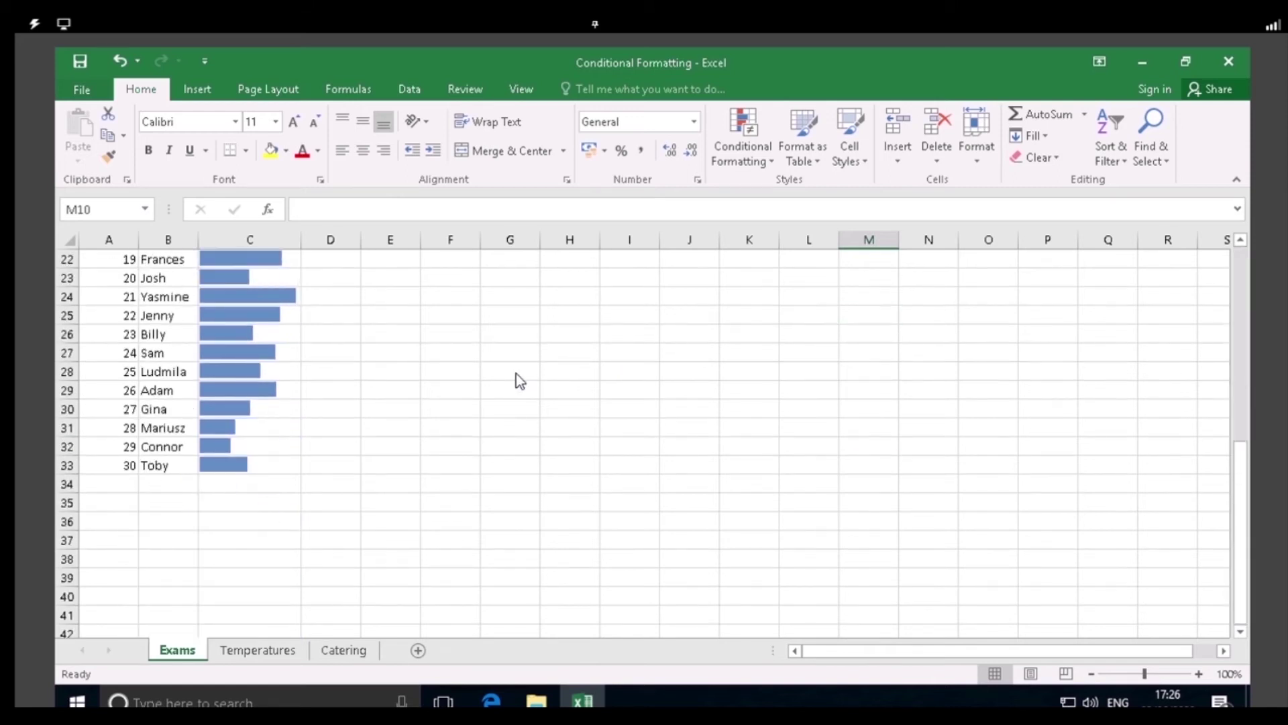
pyautogui.scroll(7, 516, 374)
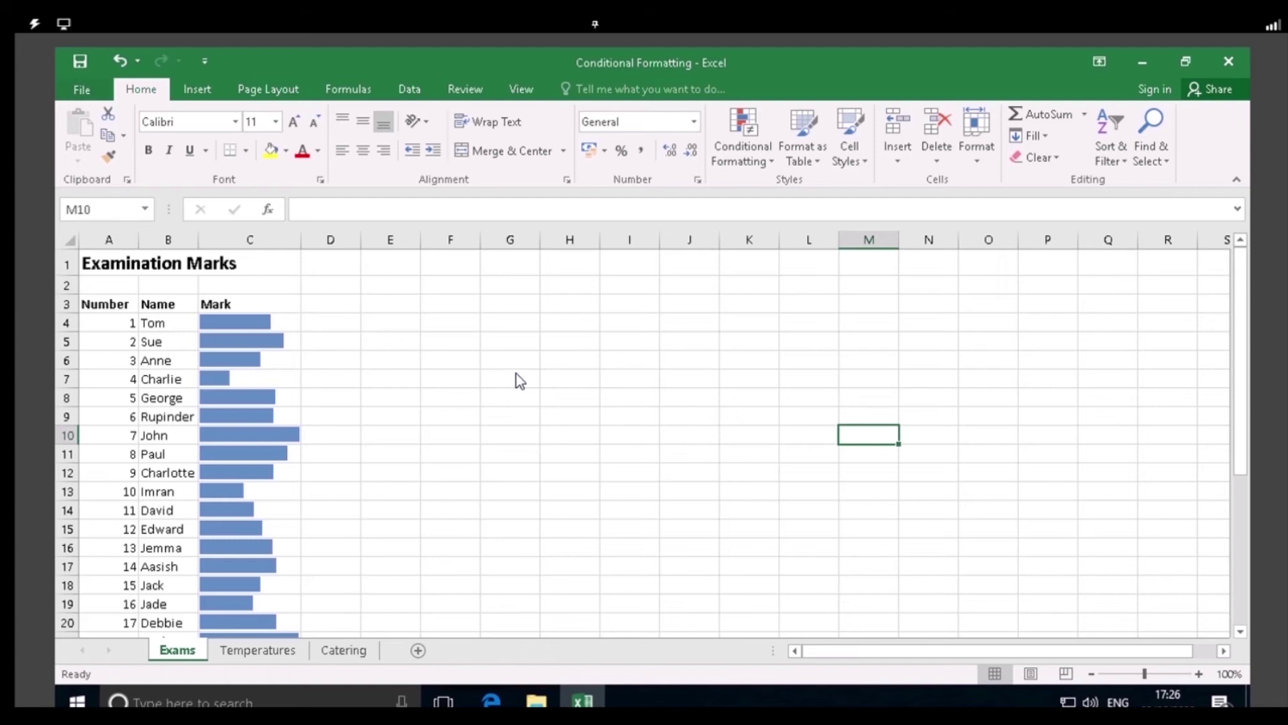
pyautogui.scroll(-5, 516, 380)
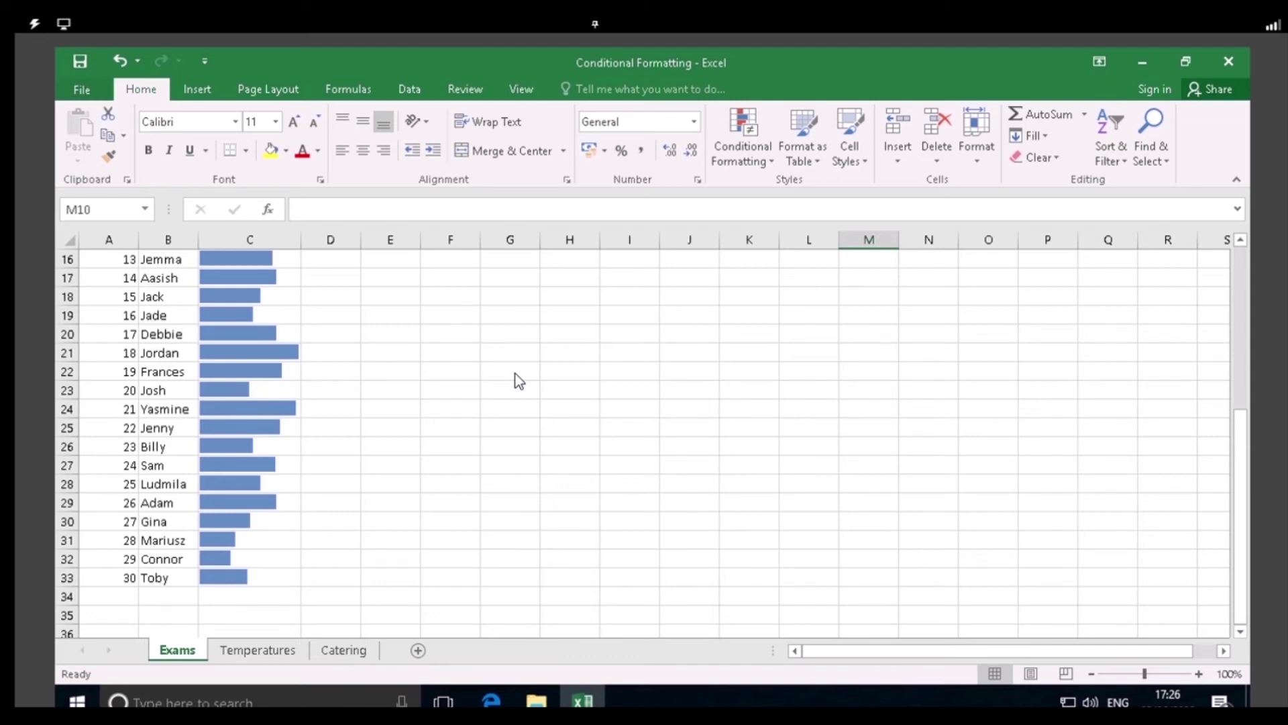
# On the Temperatures sheet, apply the green-yellow-red Color Scale conditional formatting to all the monthly temperatures in B4:M8
pyautogui.click(259, 650)
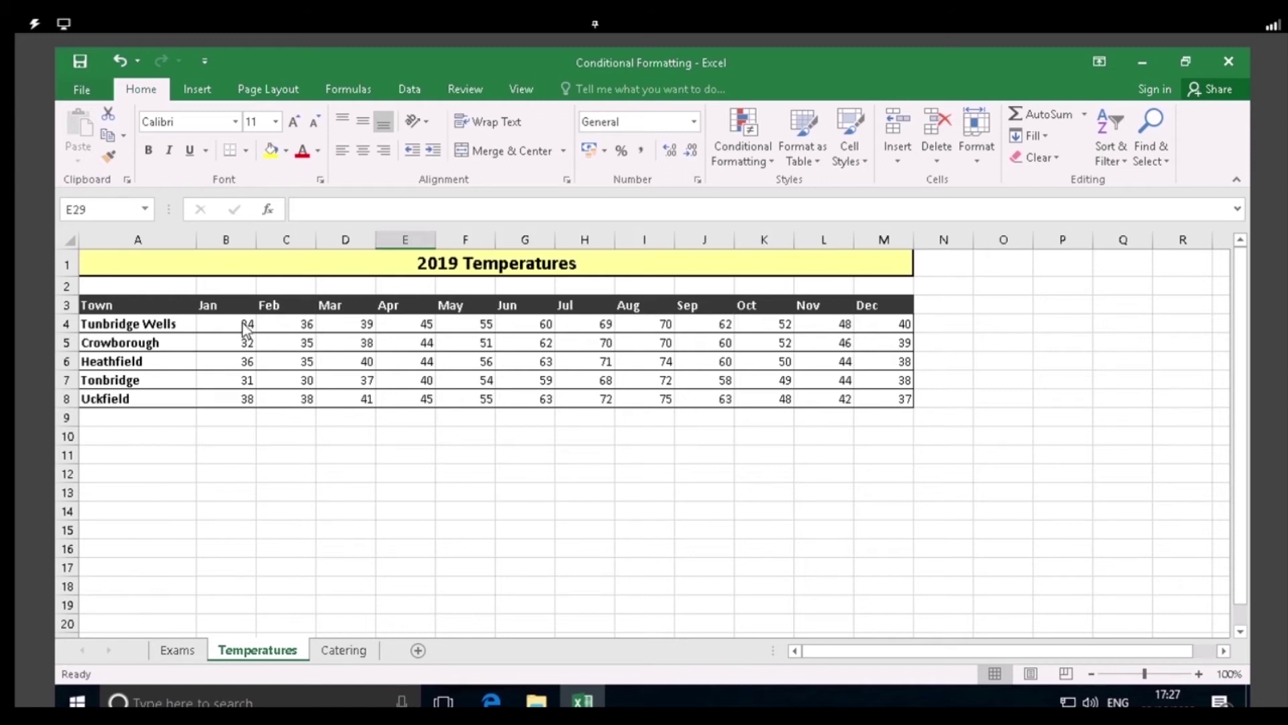
pyautogui.moveTo(245, 327); pyautogui.dragTo(891, 395)
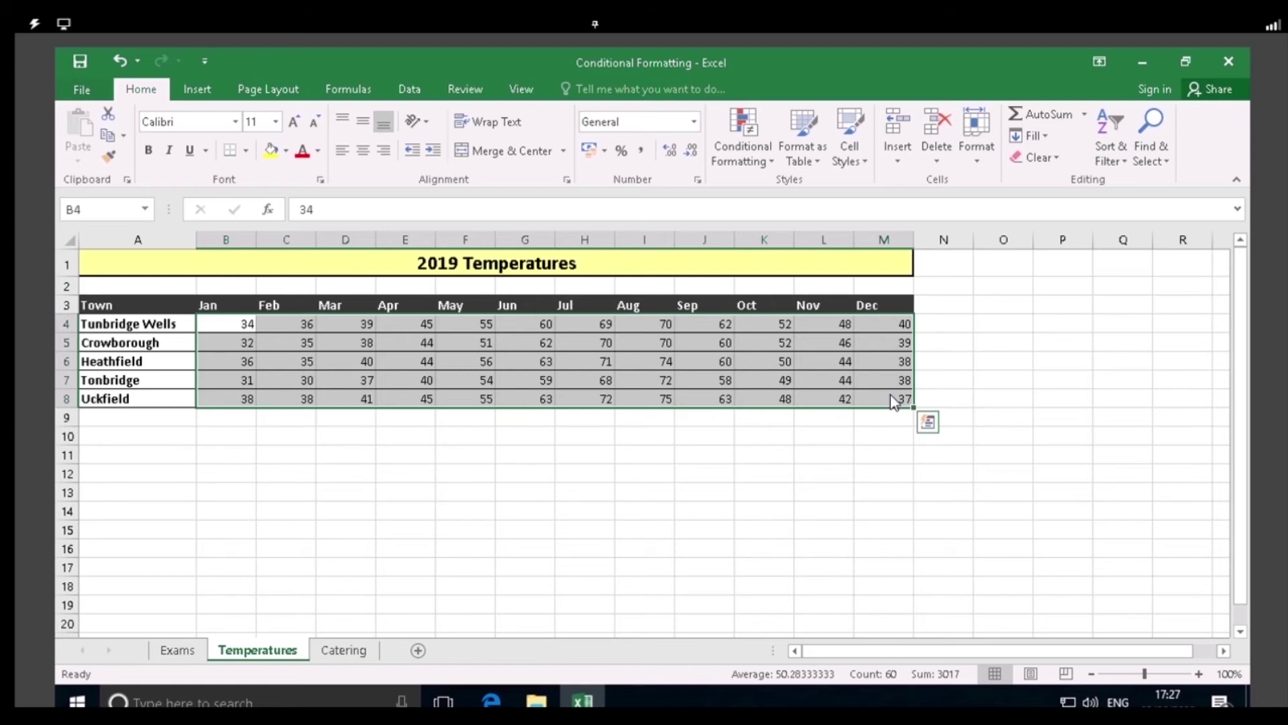
pyautogui.click(733, 131)
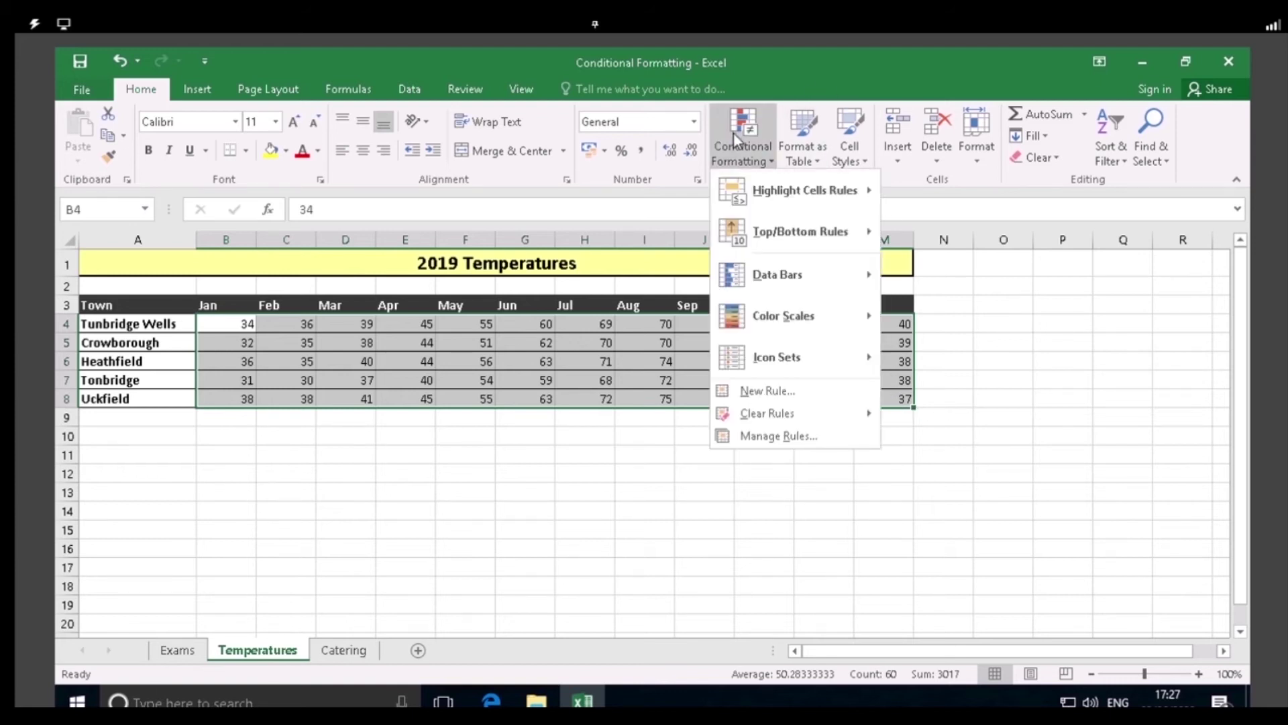
pyautogui.moveTo(791, 326)
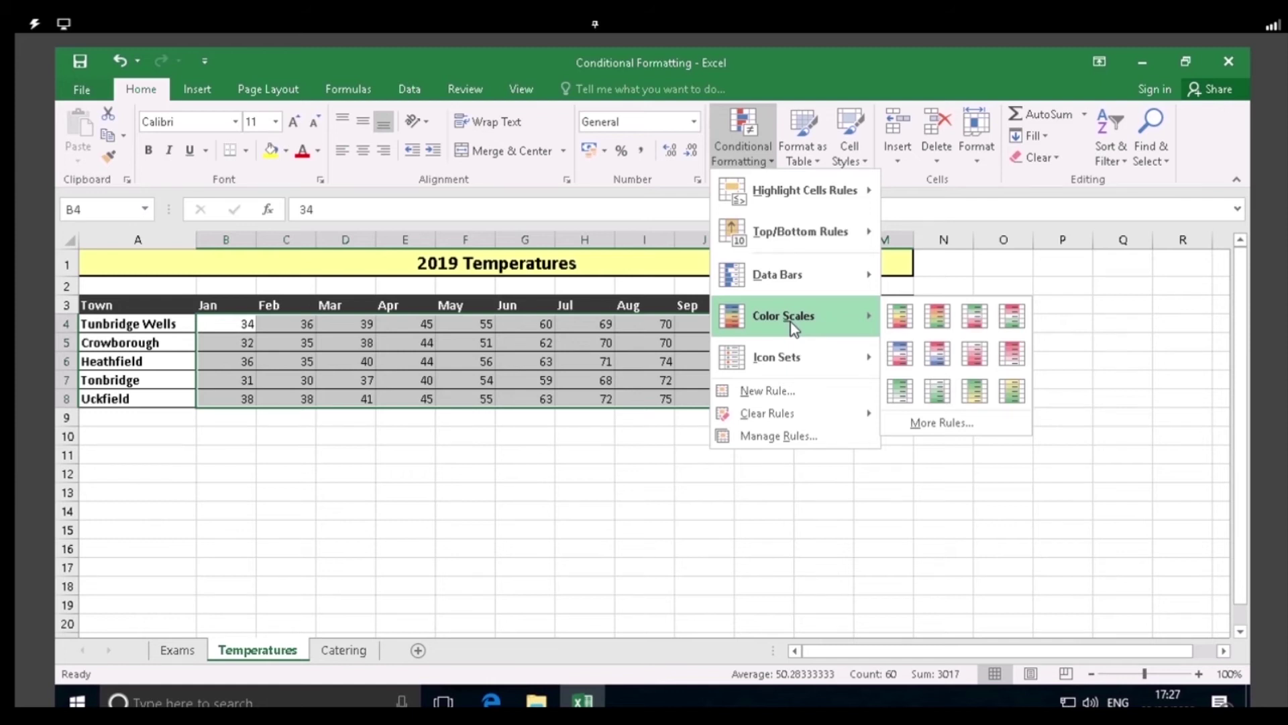
pyautogui.click(909, 325)
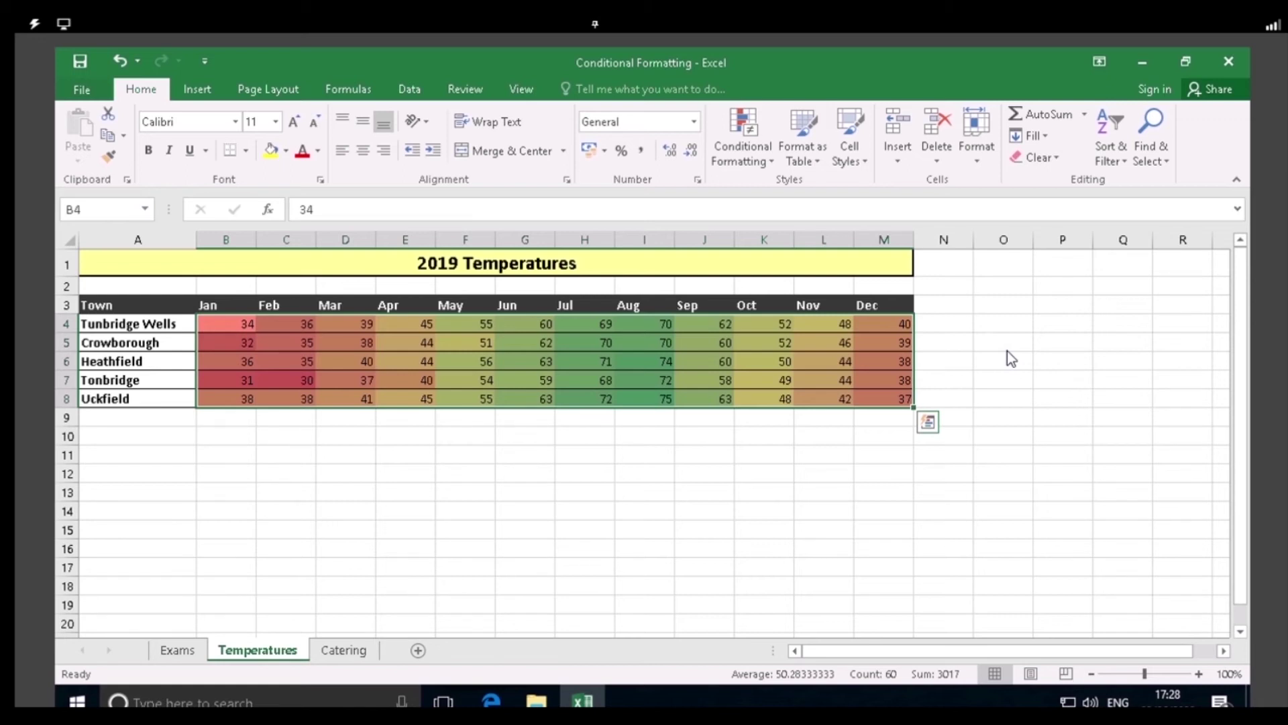
# Edit this worksheet's Graded Color Scale rule so that the minimum (lowest value) color is blue
pyautogui.click(740, 131)
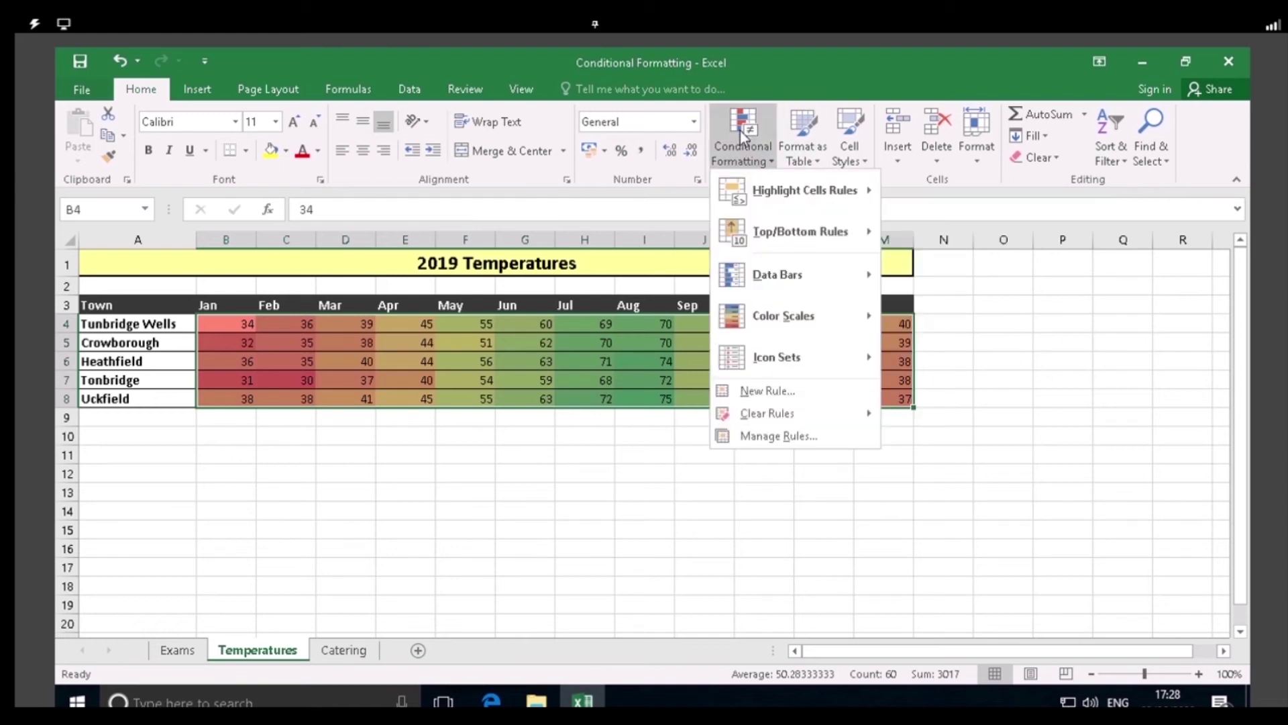
pyautogui.click(761, 439)
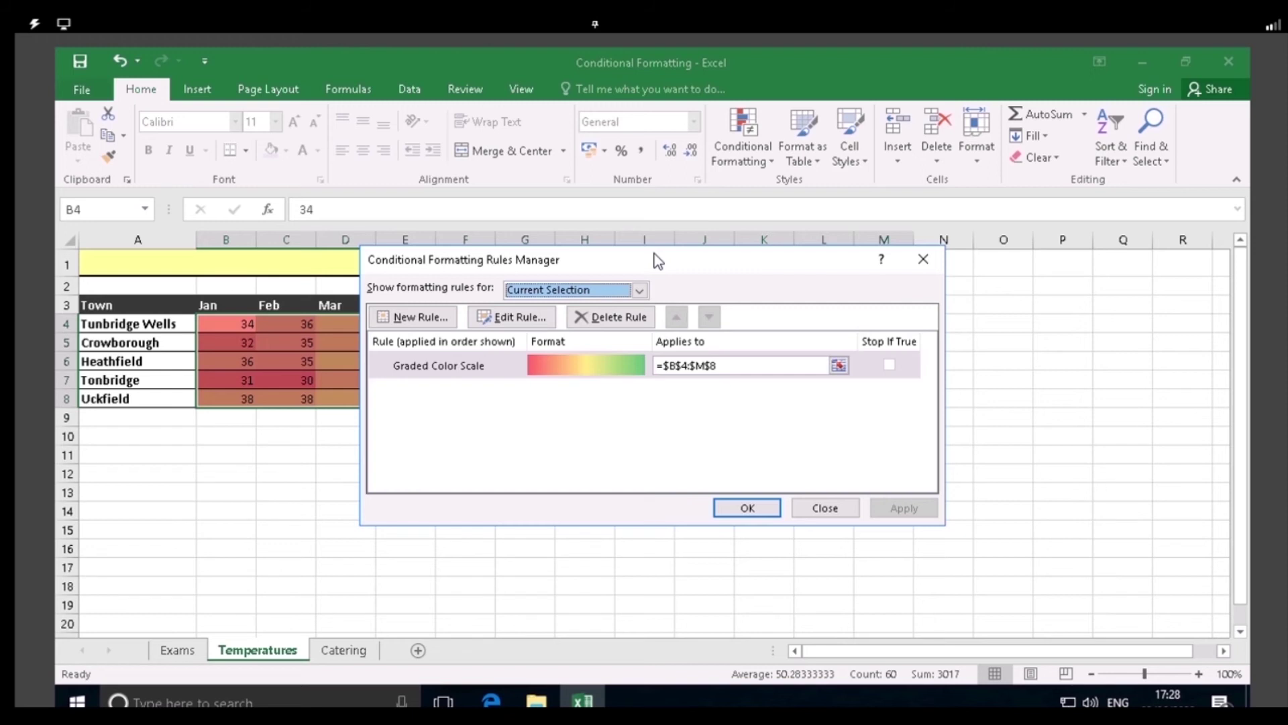
pyautogui.click(641, 291)
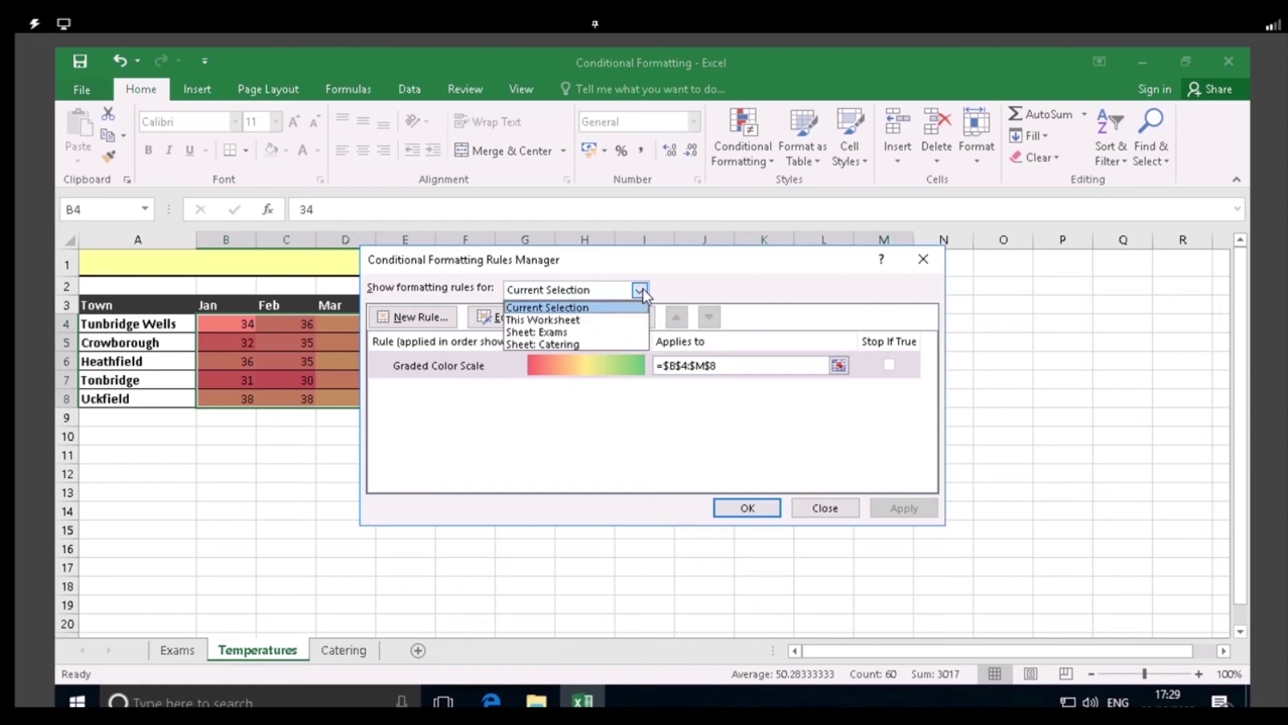
pyautogui.click(571, 321)
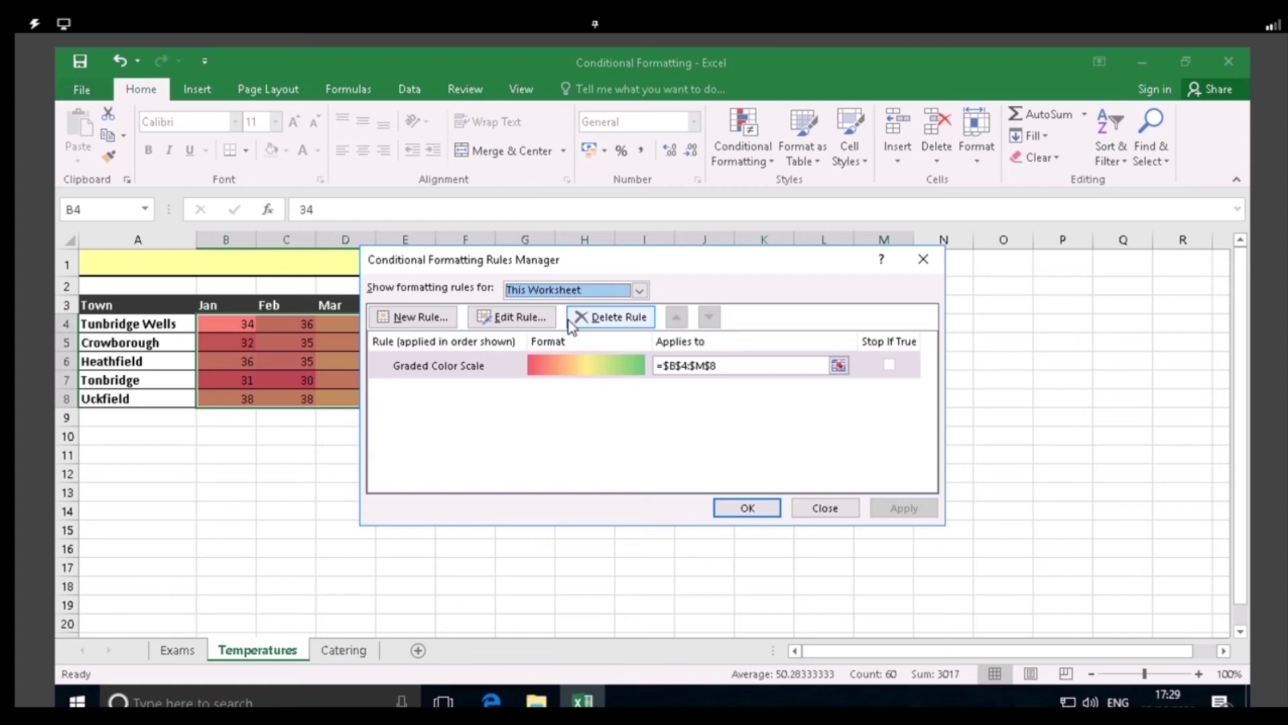
pyautogui.click(521, 318)
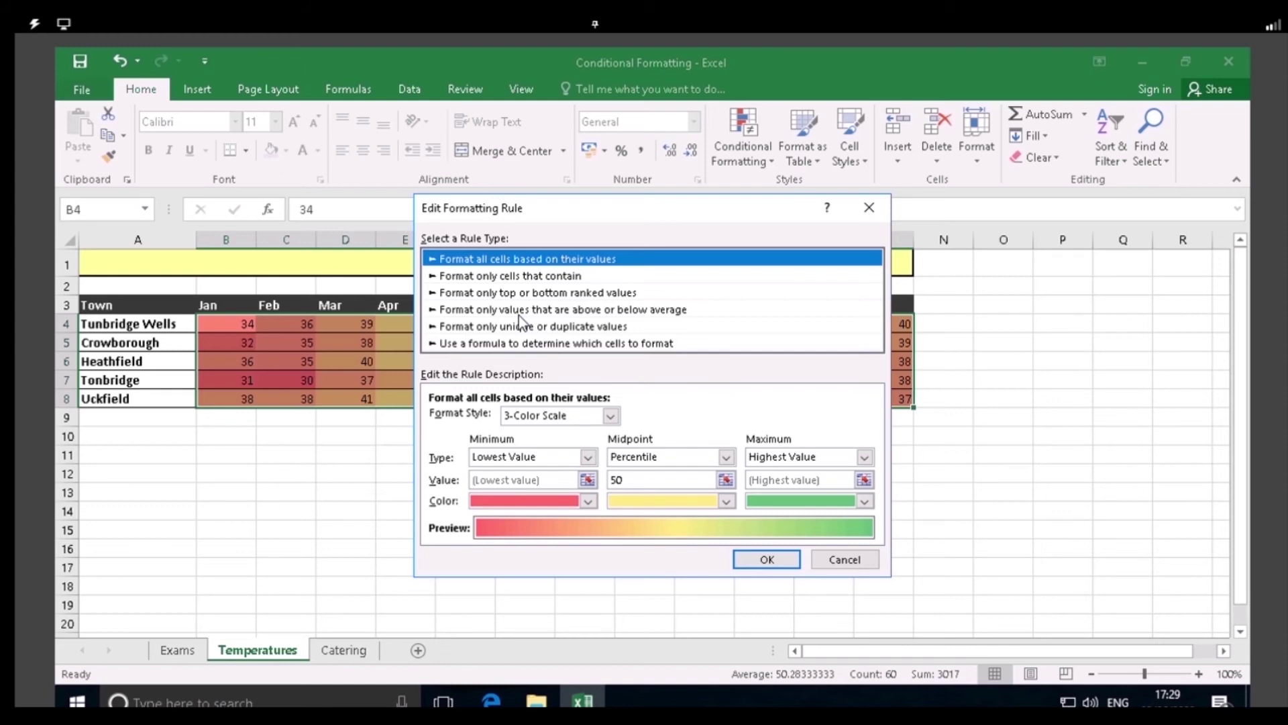
pyautogui.click(588, 501)
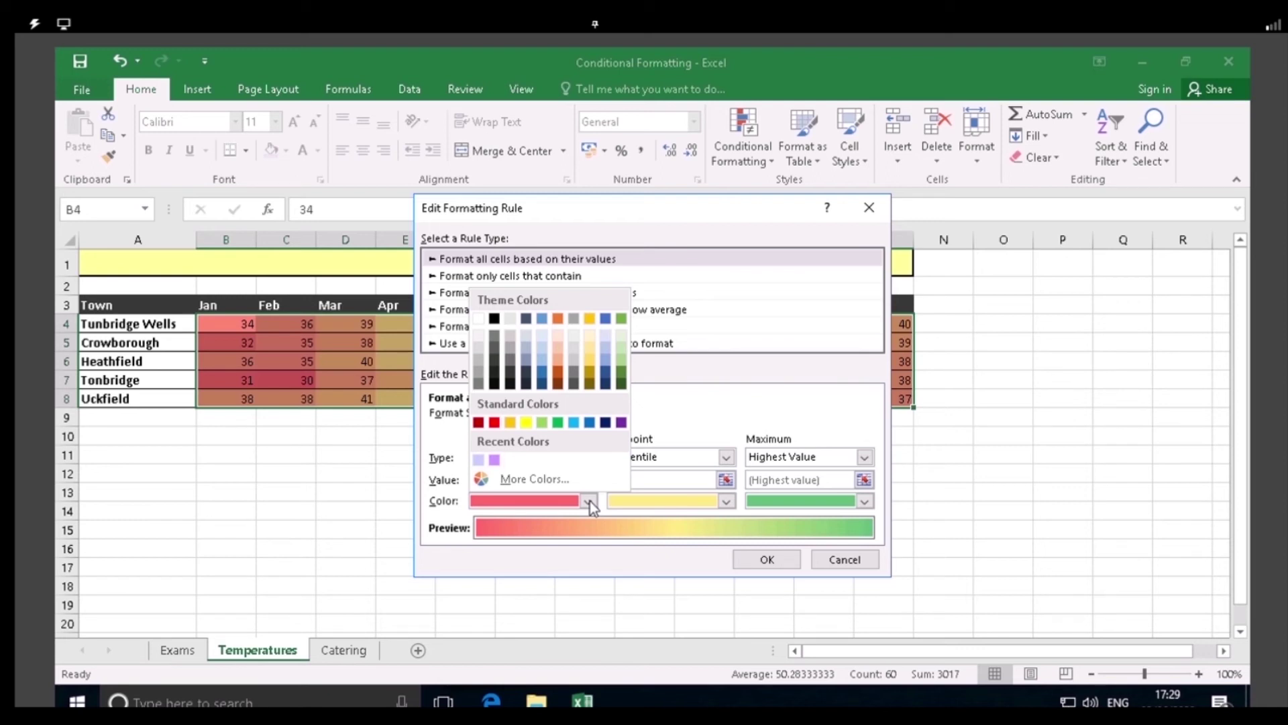
pyautogui.click(593, 425)
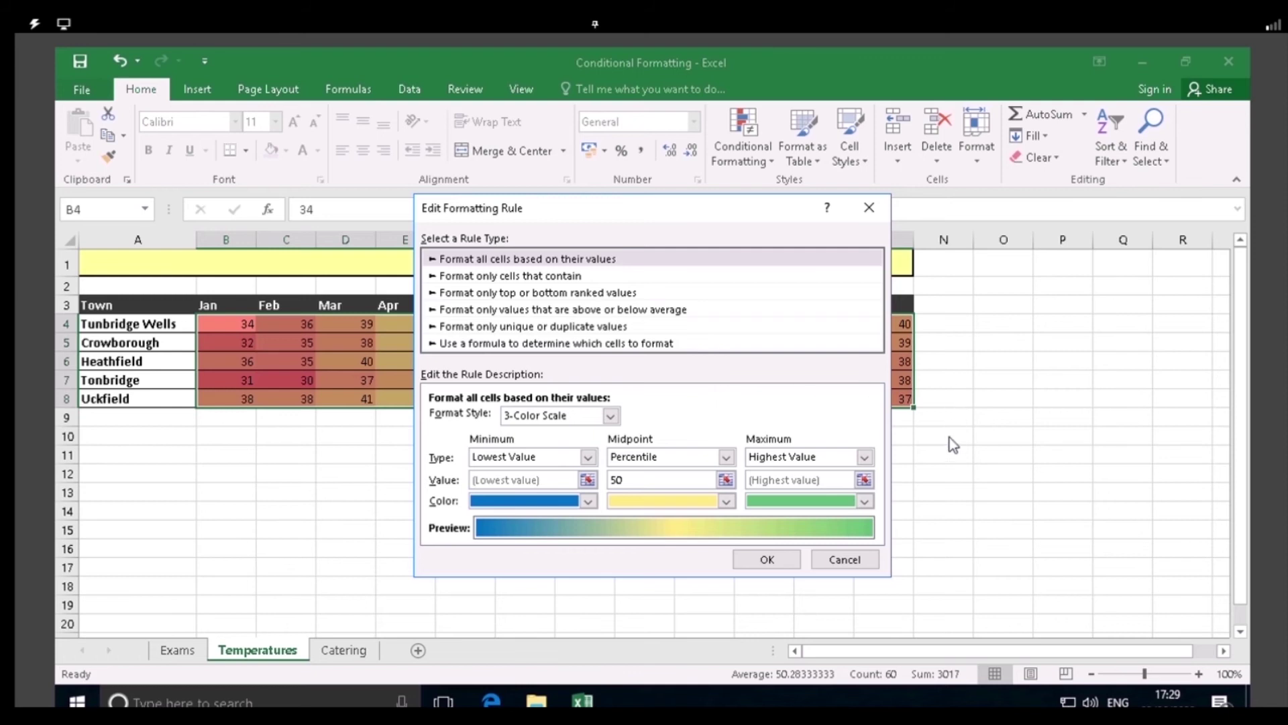
# Set the color scale's maximum (highest value) color to red, apply the edited rule, and save the workbook
pyautogui.click(869, 501)
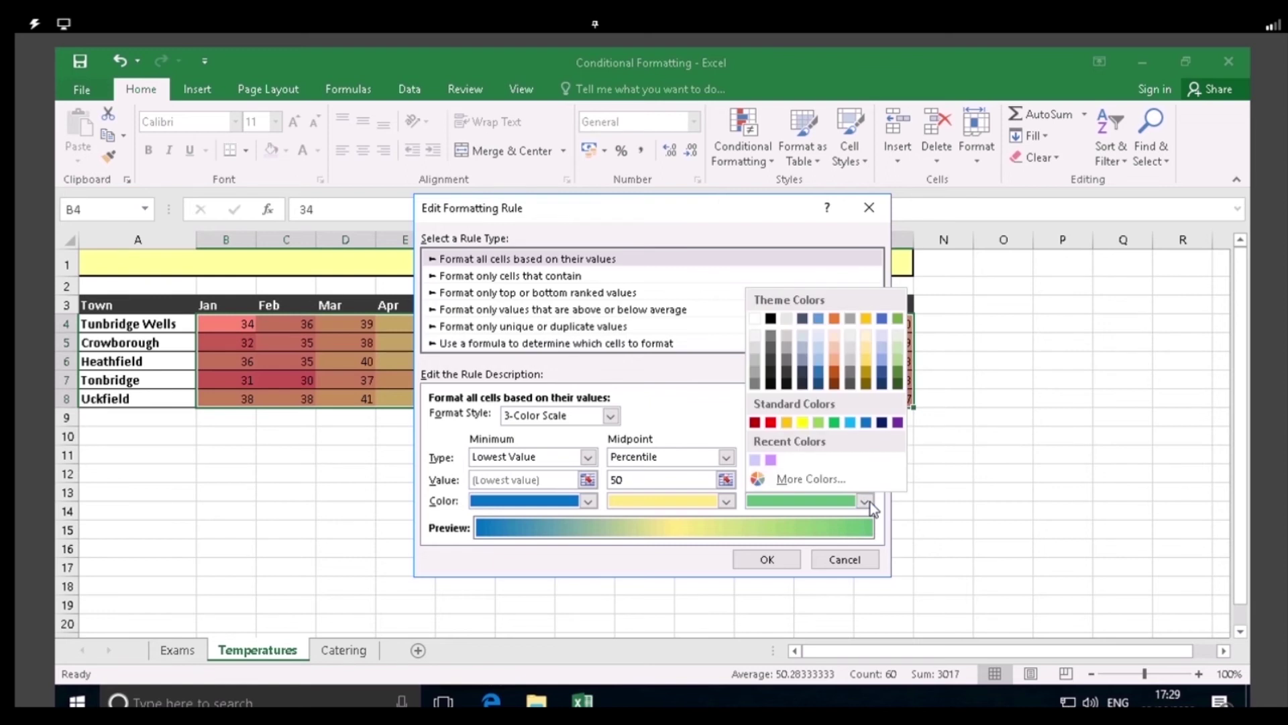
pyautogui.click(773, 424)
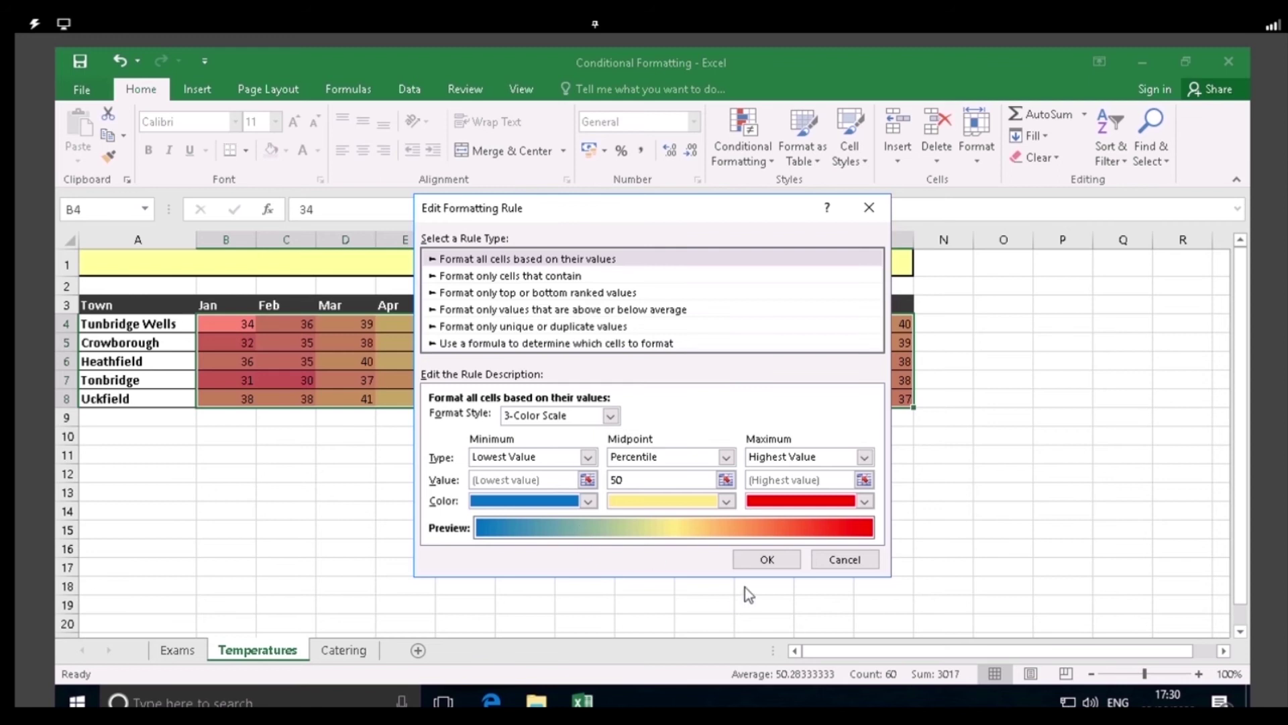
pyautogui.click(768, 561)
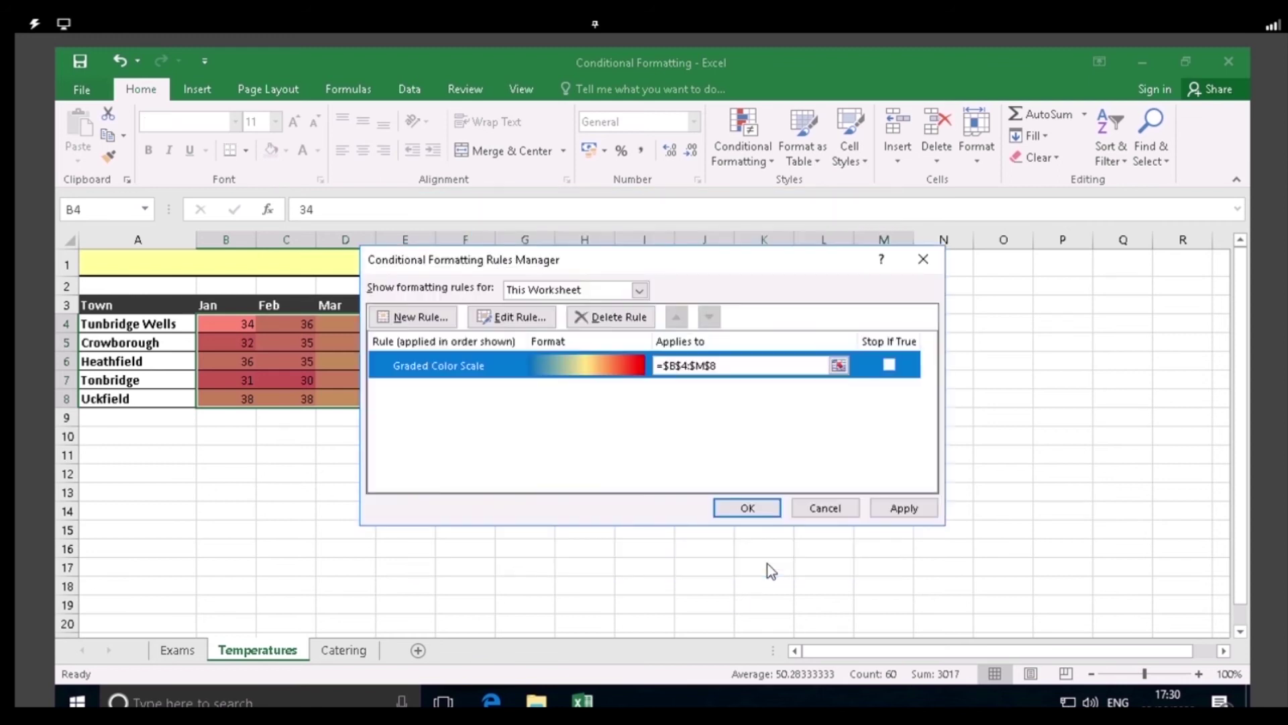
pyautogui.click(750, 510)
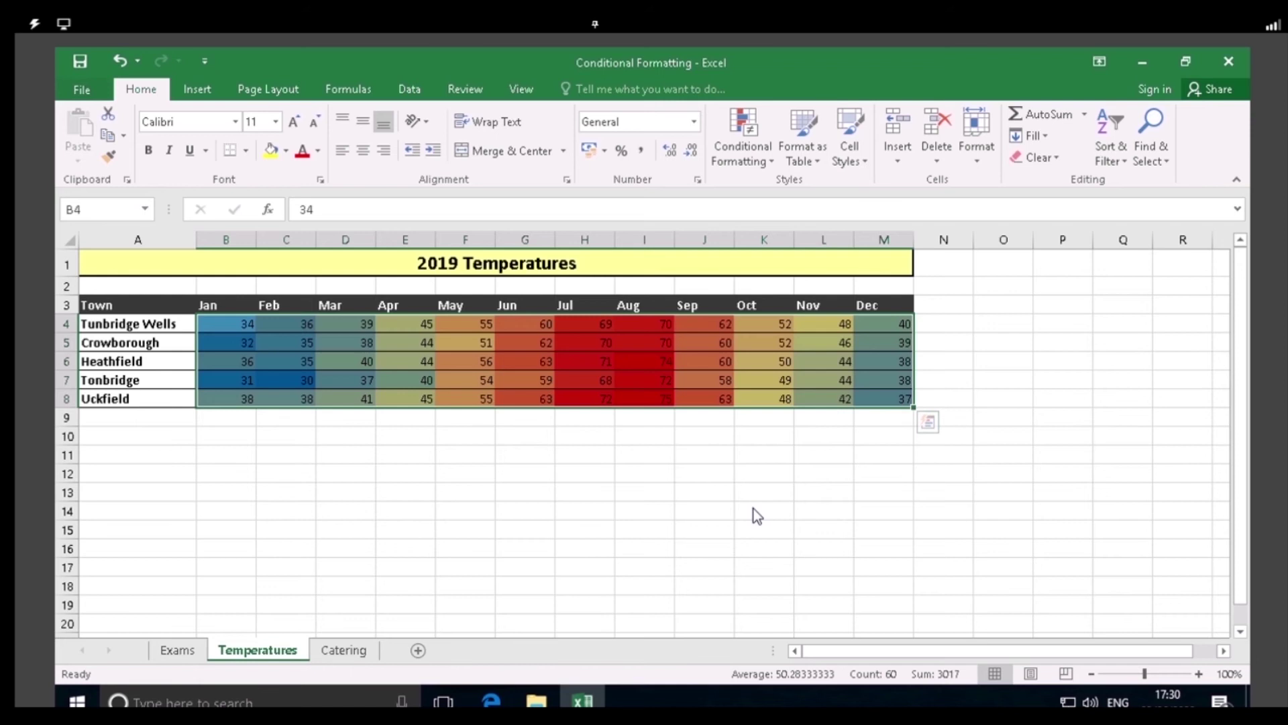
pyautogui.click(754, 515)
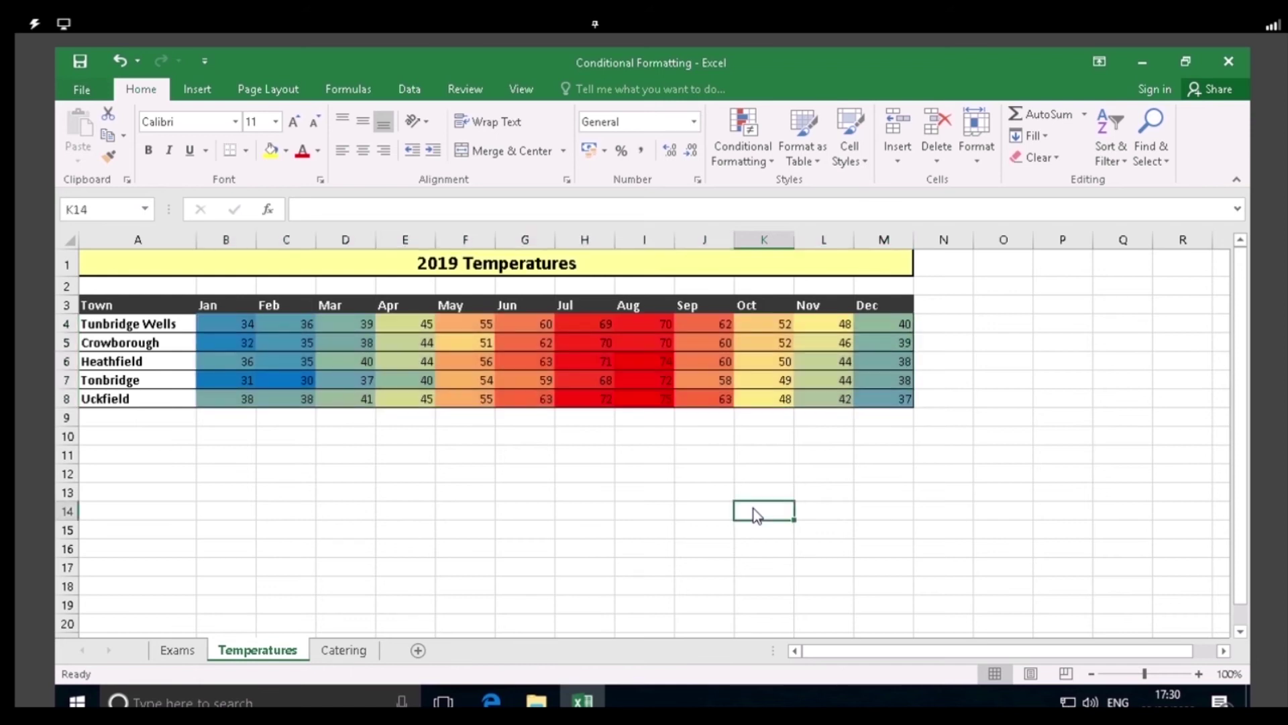
pyautogui.click(79, 63)
# On the Catering sheet, fill the Year 1 Variance formula in B8 across to Year 5 in F8
pyautogui.click(342, 651)
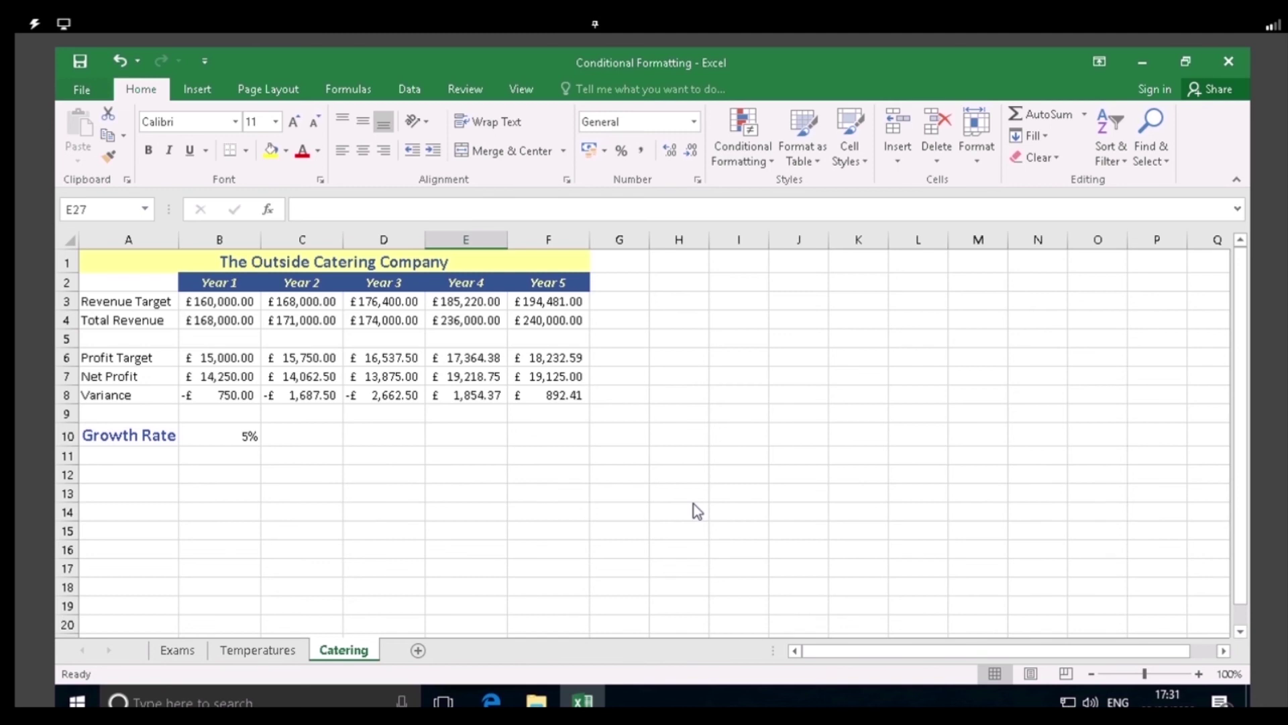
pyautogui.click(185, 397)
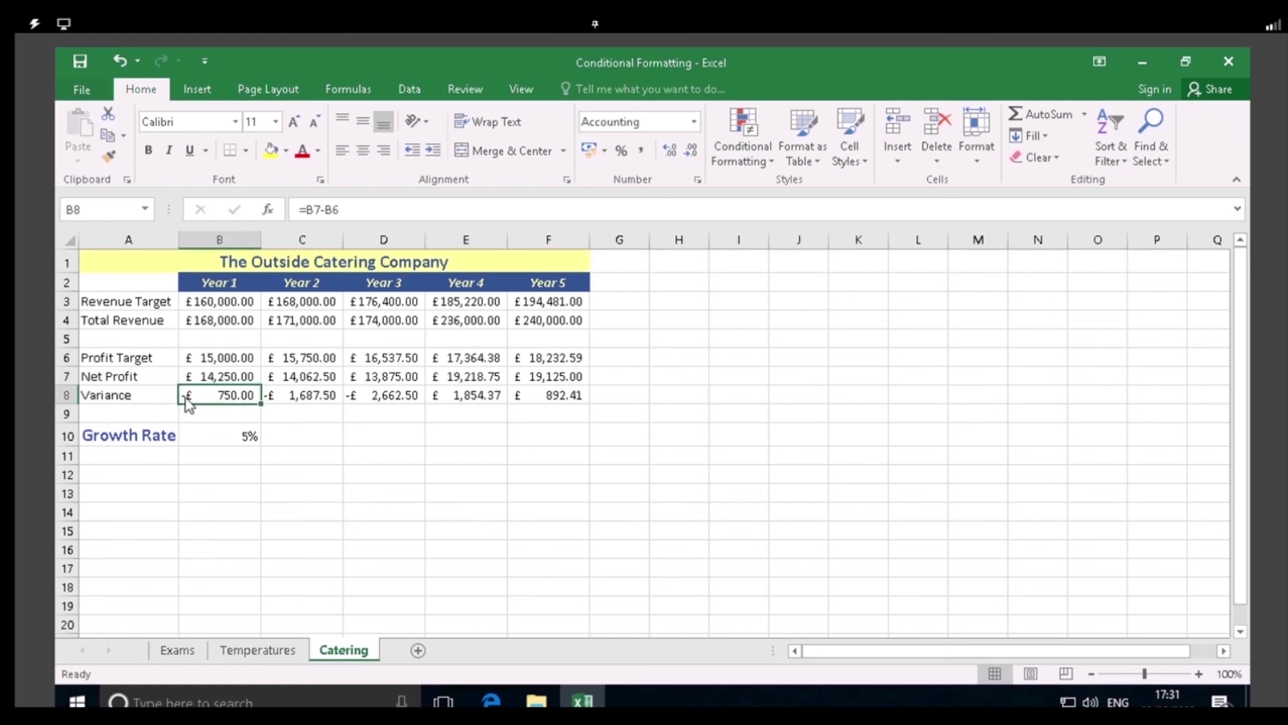
pyautogui.click(120, 397)
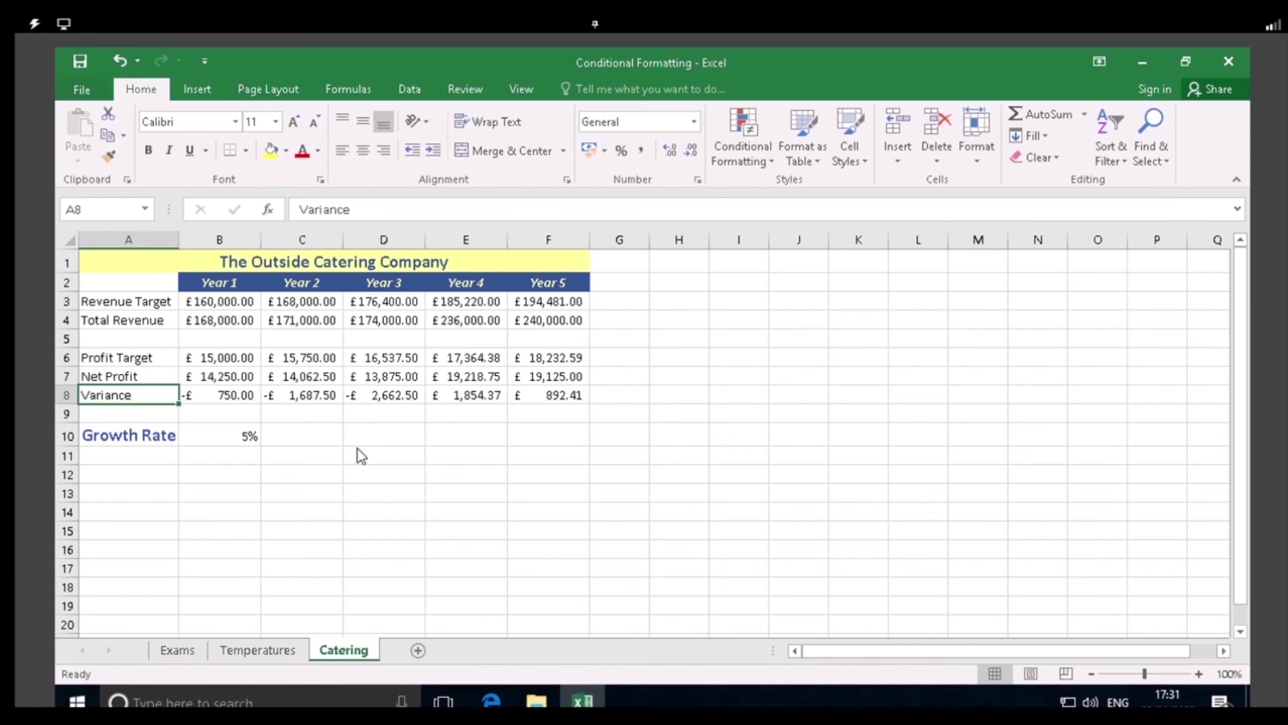
pyautogui.click(210, 397)
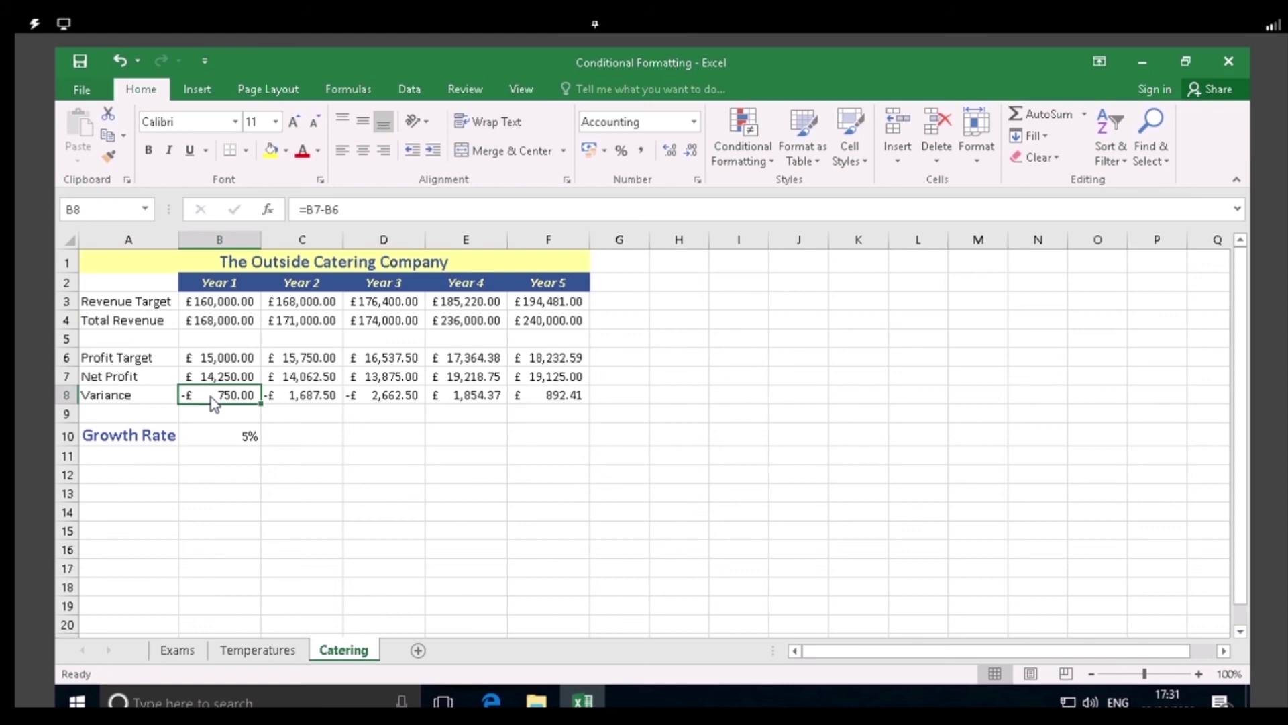
pyautogui.moveTo(261, 404); pyautogui.dragTo(585, 400)
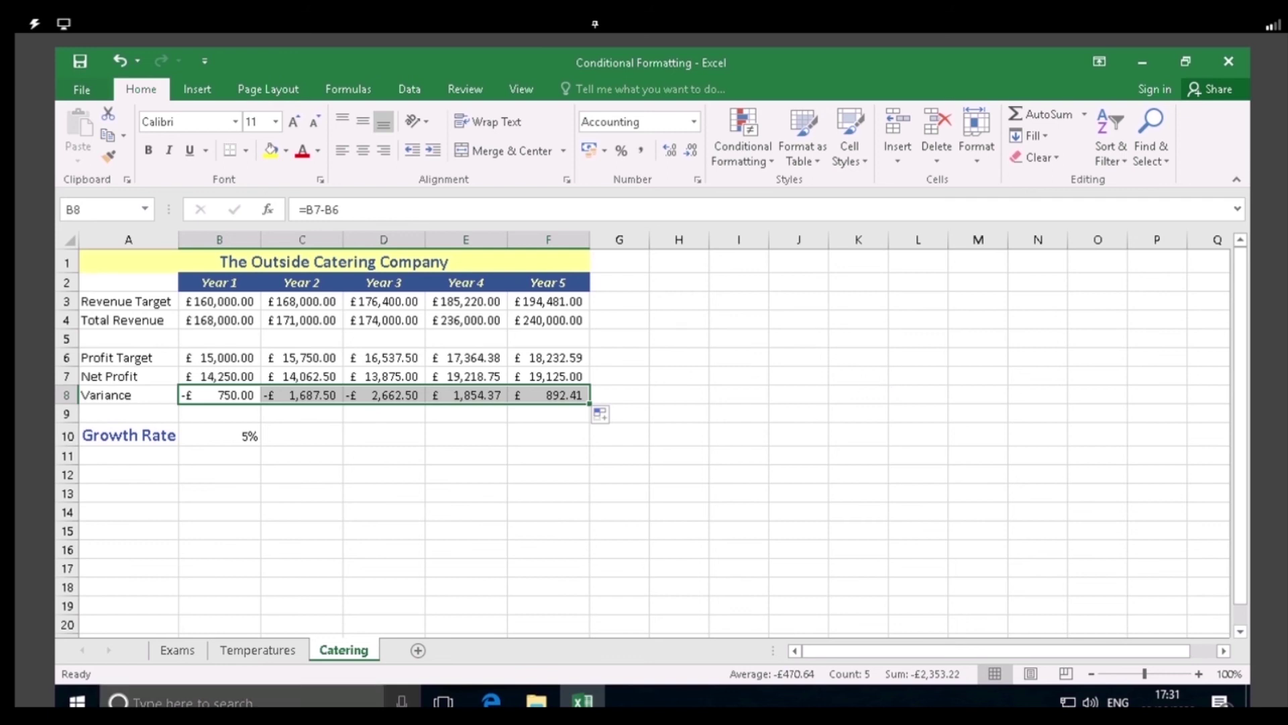
# Apply the green, amber and red traffic-light circles Icon Set to the Variance values in B8:F8
pyautogui.click(740, 122)
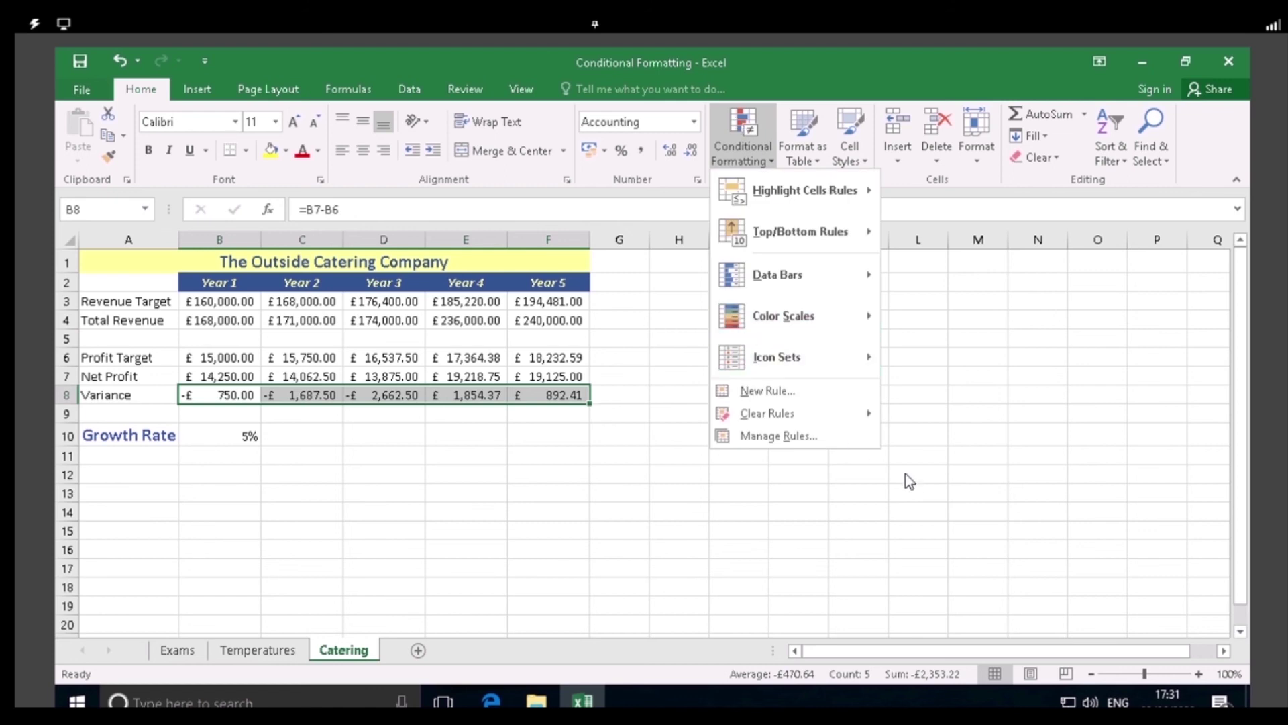
pyautogui.moveTo(811, 362)
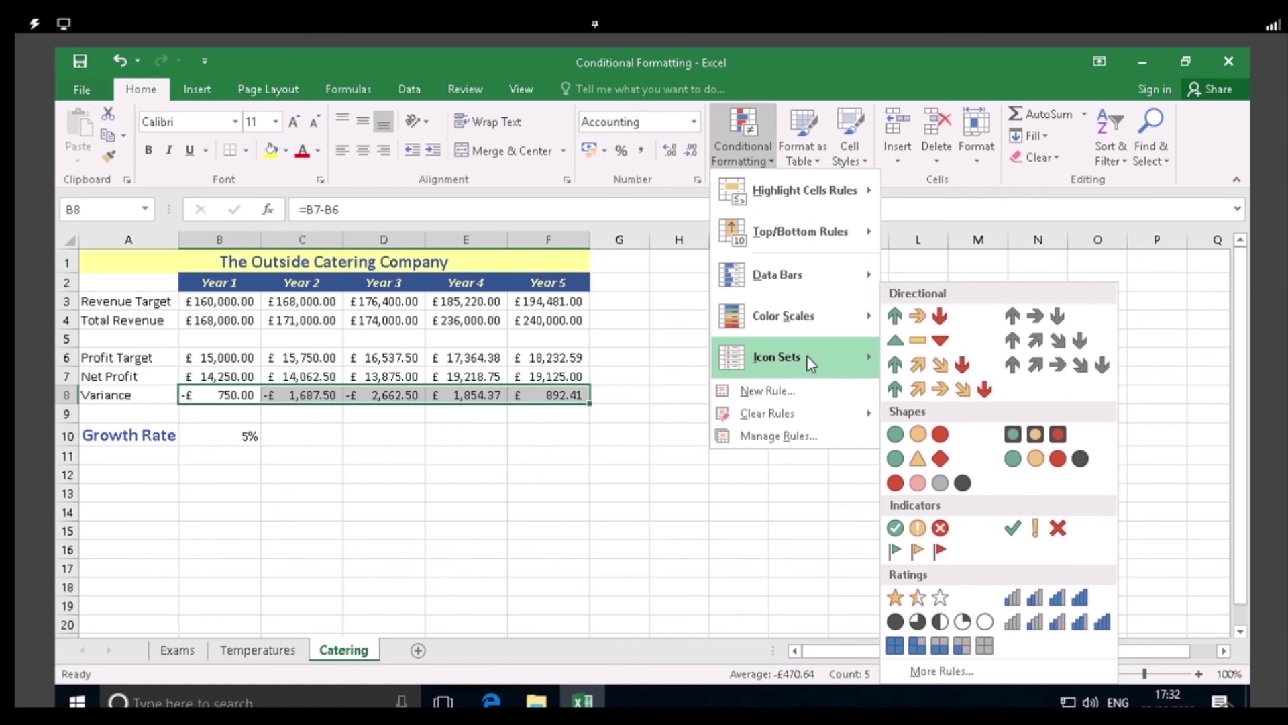
pyautogui.click(930, 435)
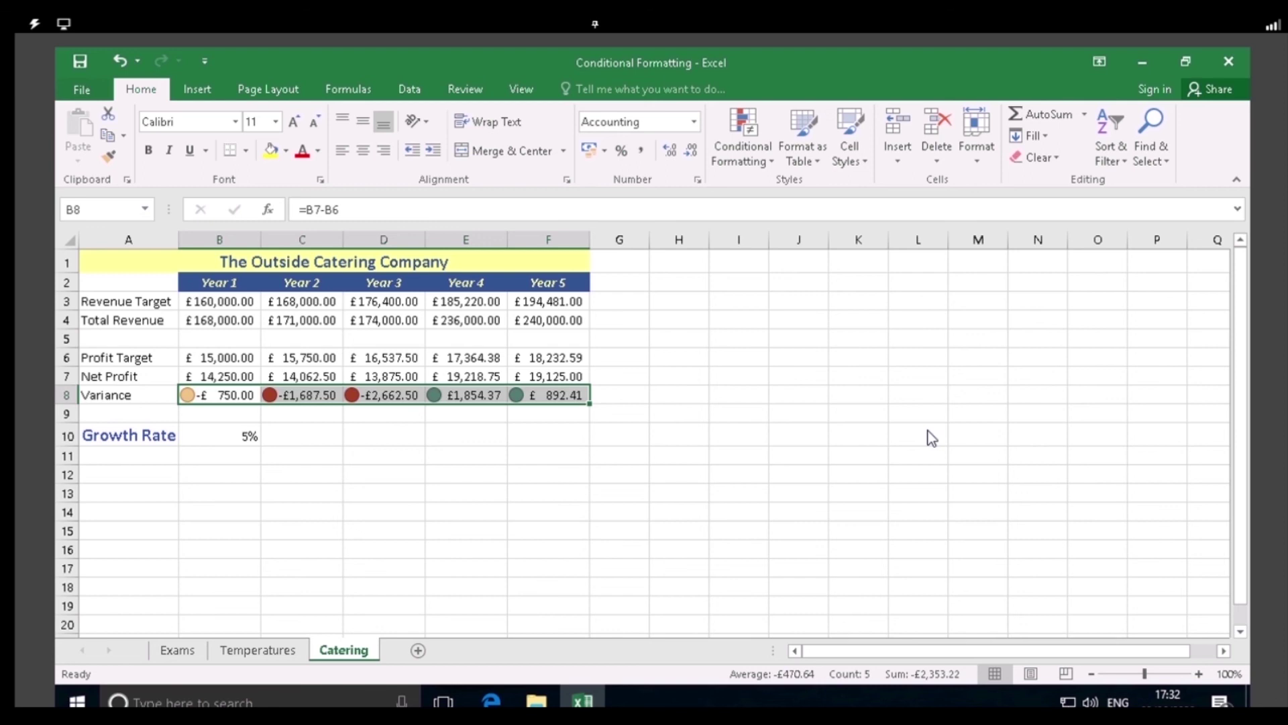
pyautogui.click(932, 437)
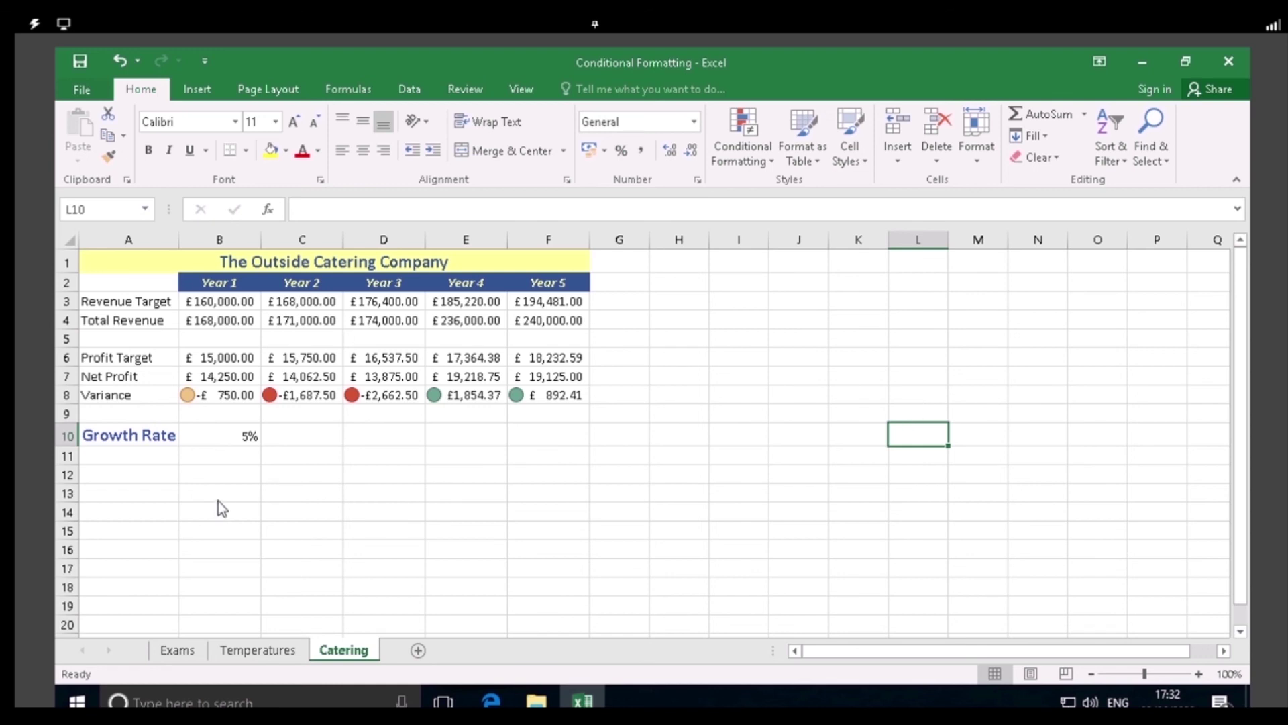
pyautogui.click(321, 397)
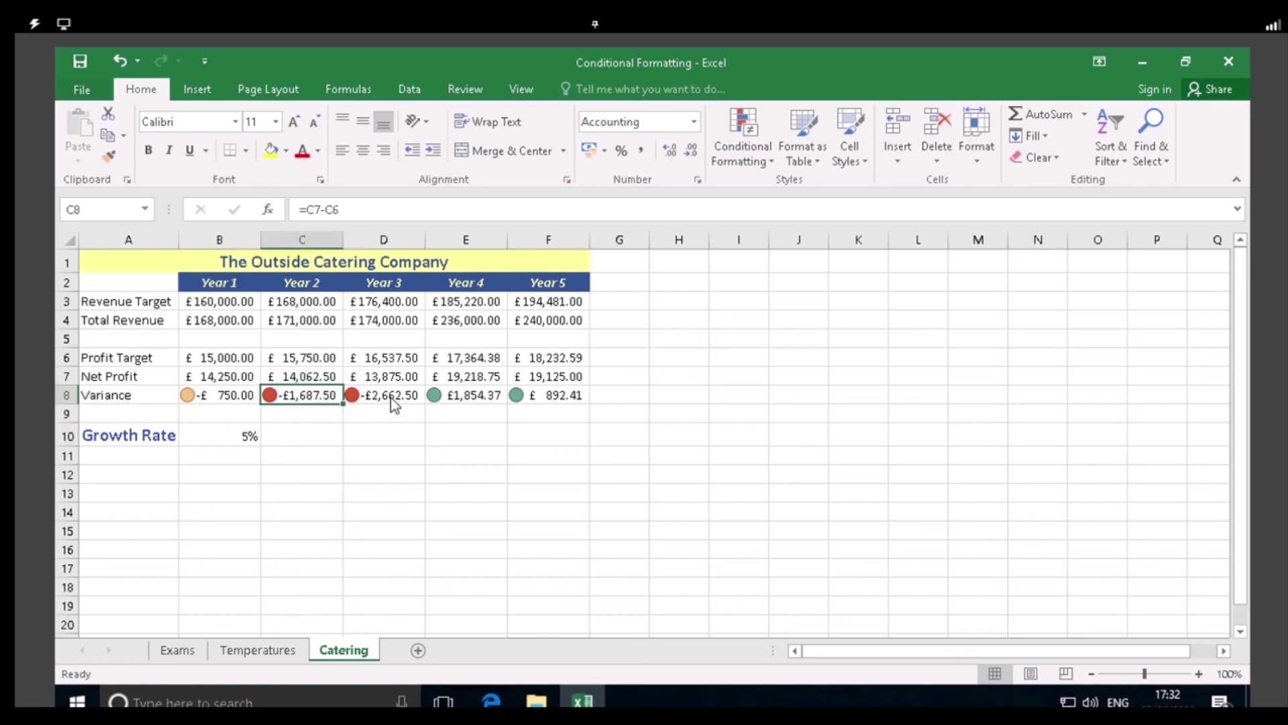
pyautogui.click(390, 397)
pyautogui.click(799, 488)
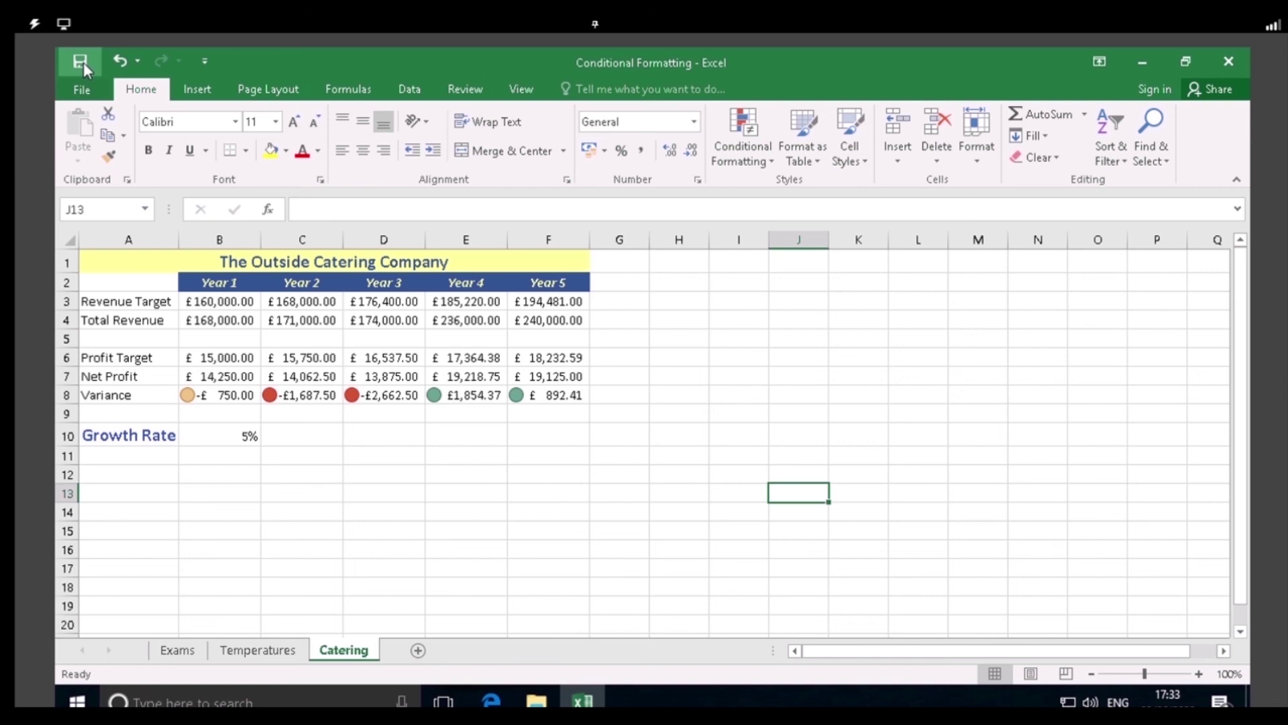
# Return to the Exams sheet and clear its conditional formatting rules from the entire sheet
pyautogui.click(177, 650)
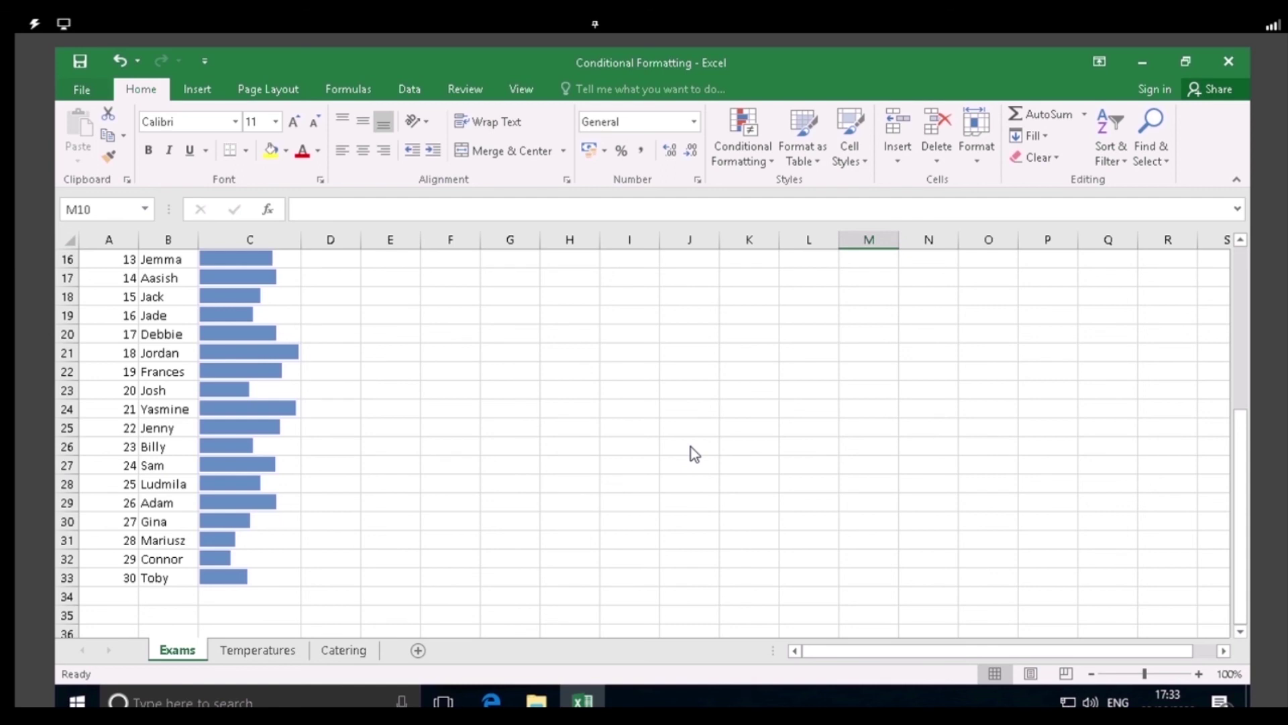
pyautogui.scroll(5, 691, 446)
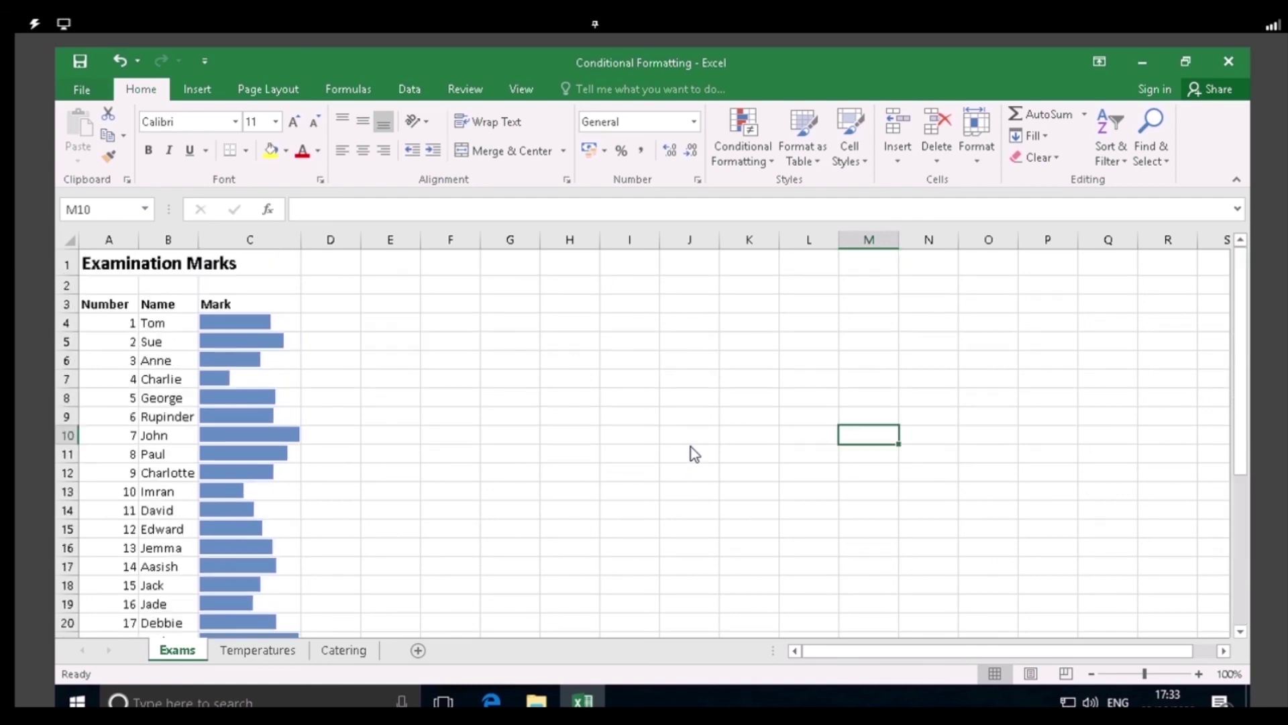
pyautogui.scroll(-2, 690, 446)
pyautogui.scroll(2, 690, 447)
pyautogui.click(743, 124)
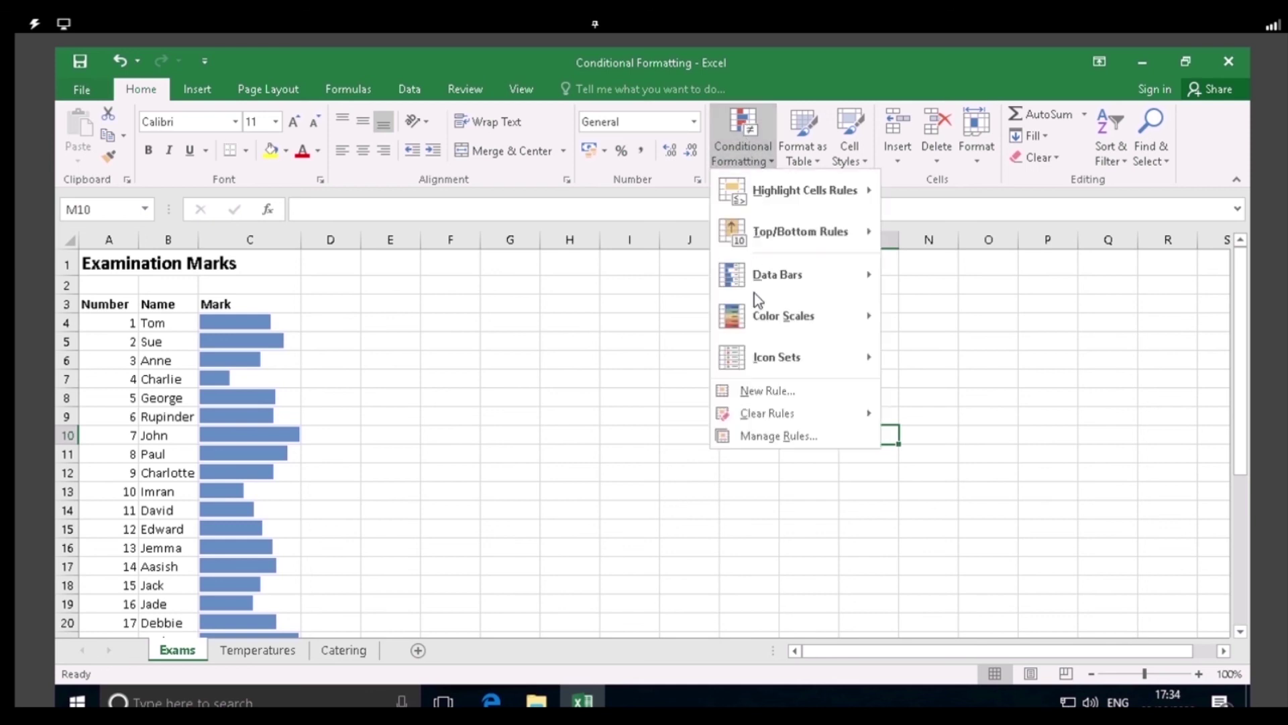
pyautogui.moveTo(772, 420)
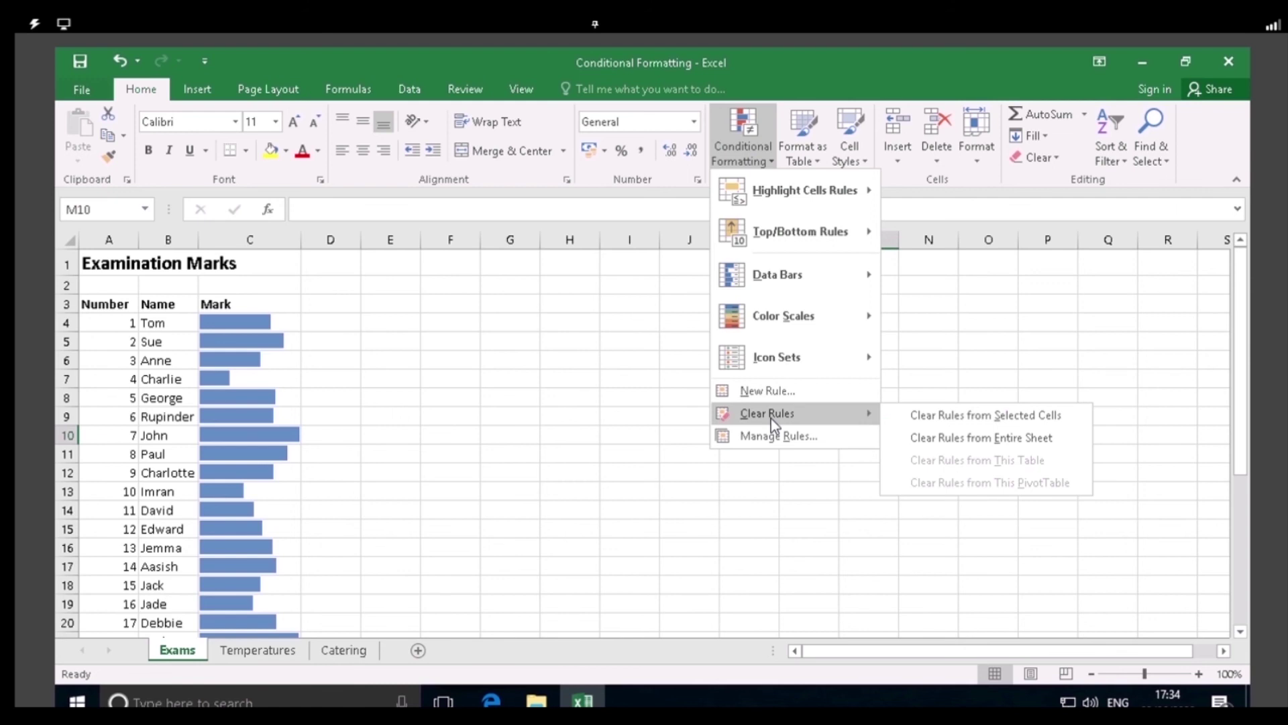
pyautogui.click(946, 443)
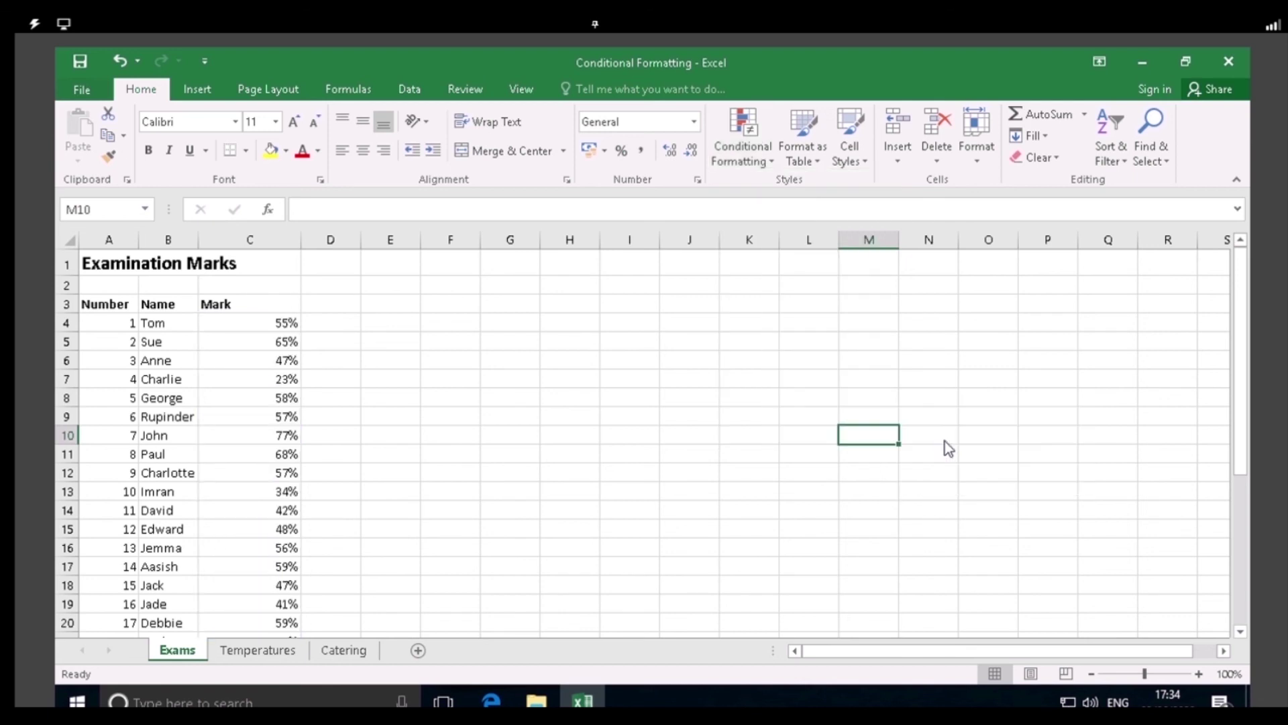